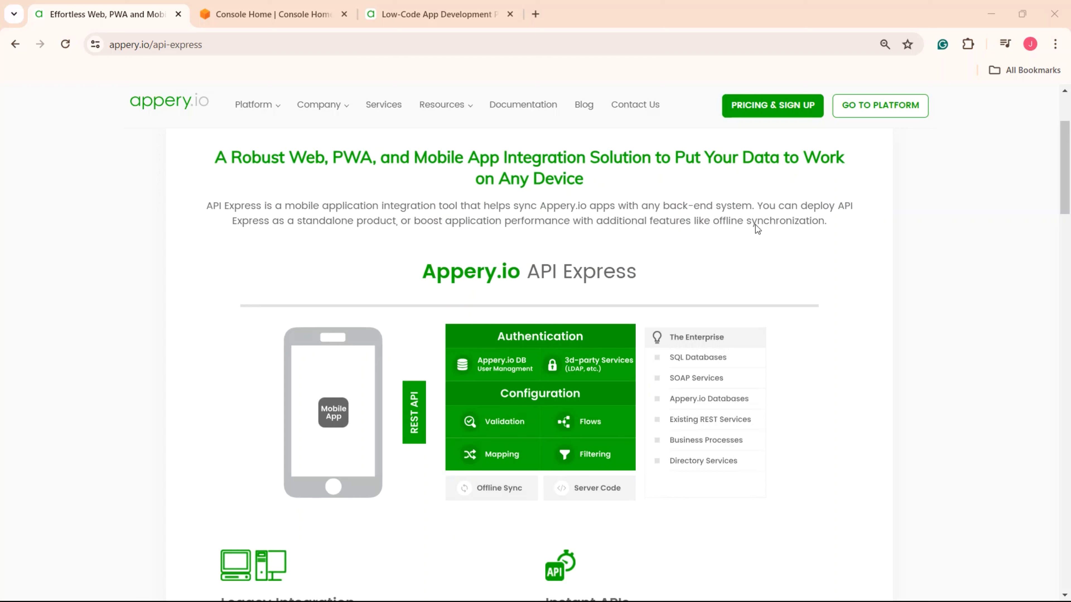
- In the AWS Console, go to the RDS service under the Database services list
left_click(280, 16)
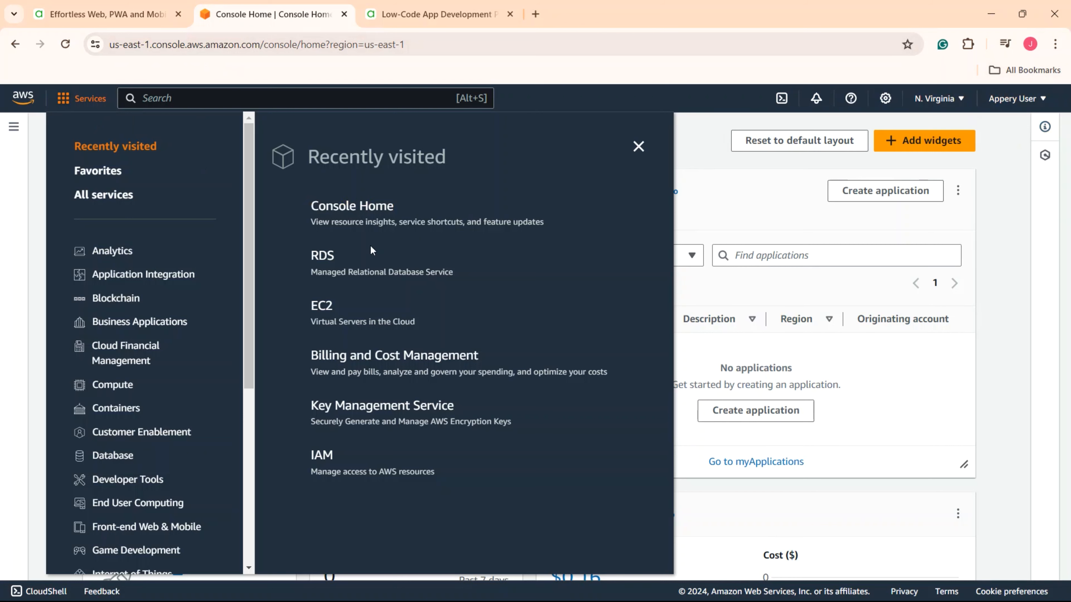
left_click(114, 462)
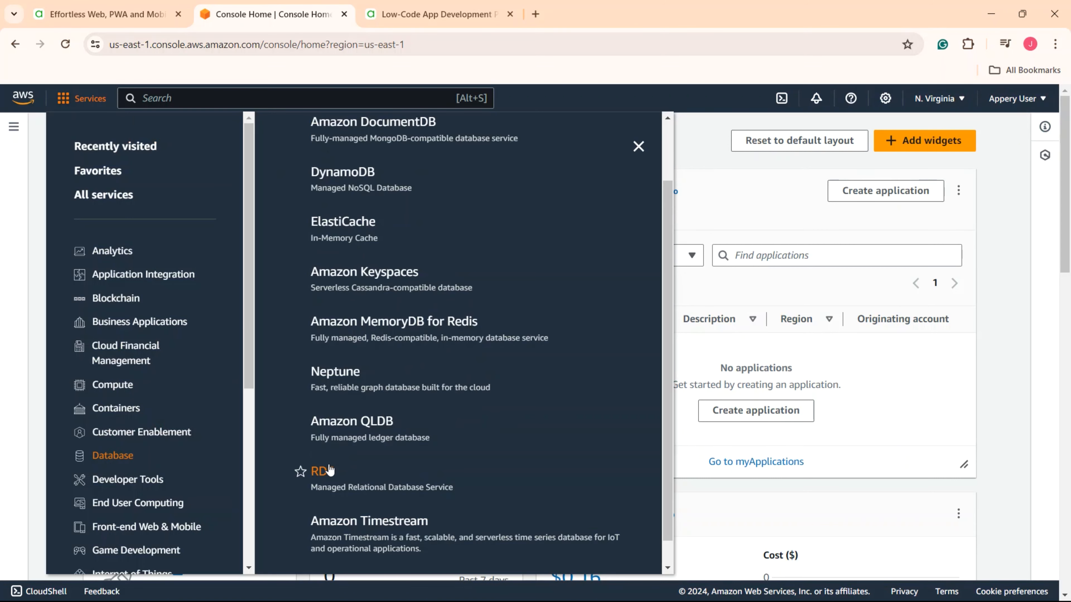
left_click(322, 471)
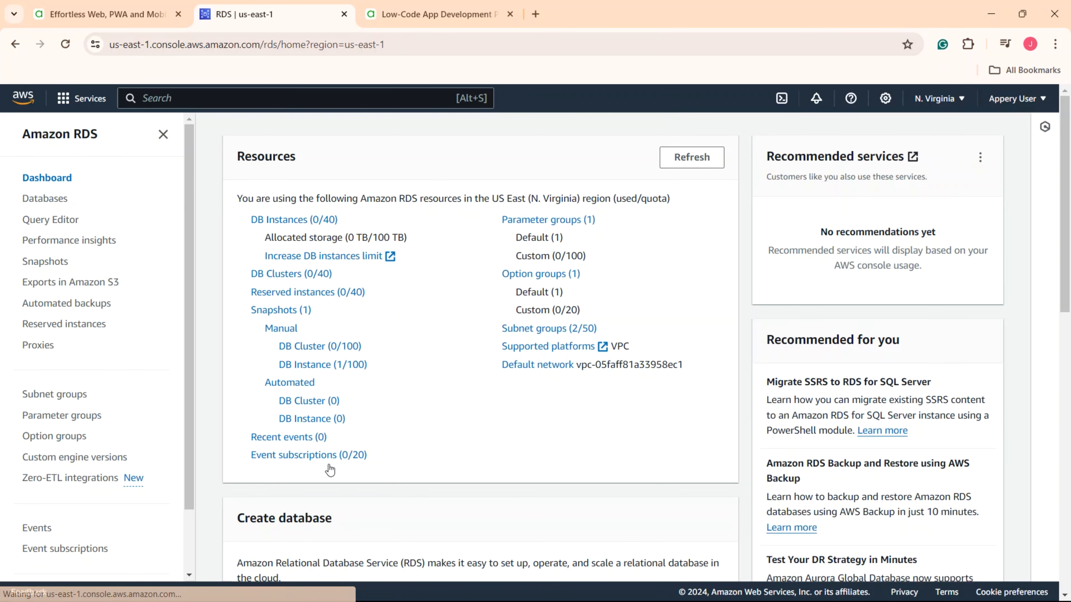
scroll(337, 470, "down", 5)
- Start a new database with the PostgreSQL engine deployed as a Single DB instance
left_click(407, 389)
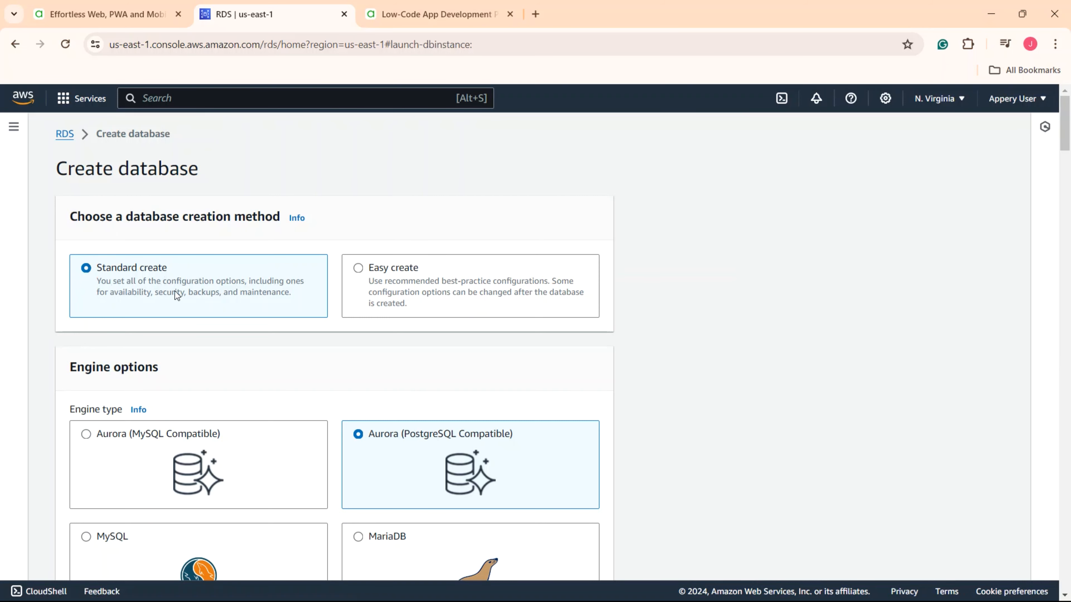
scroll(189, 340, "down", 4)
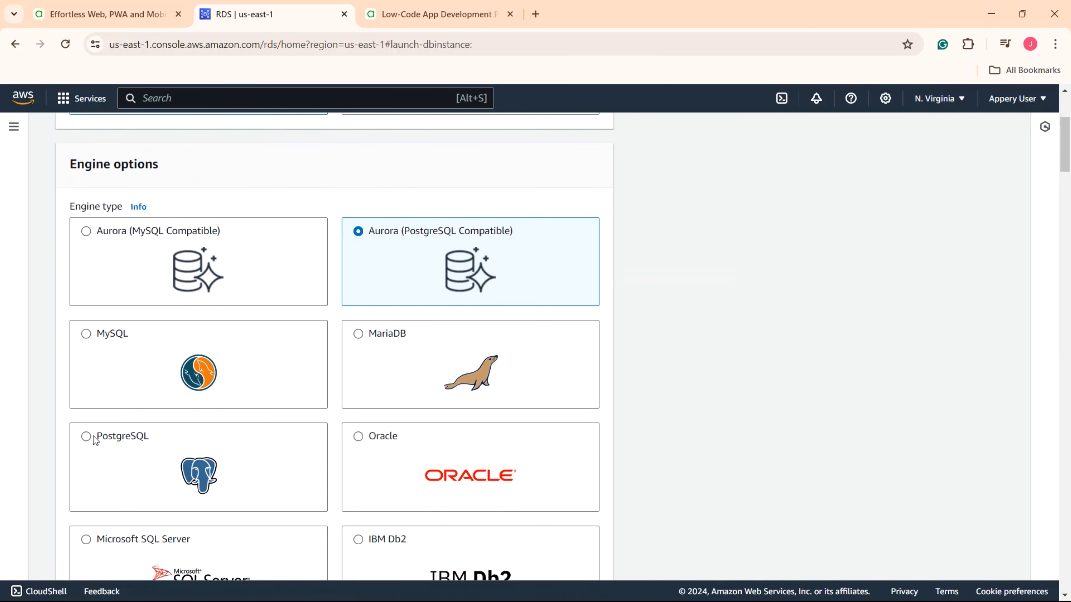
left_click(86, 431)
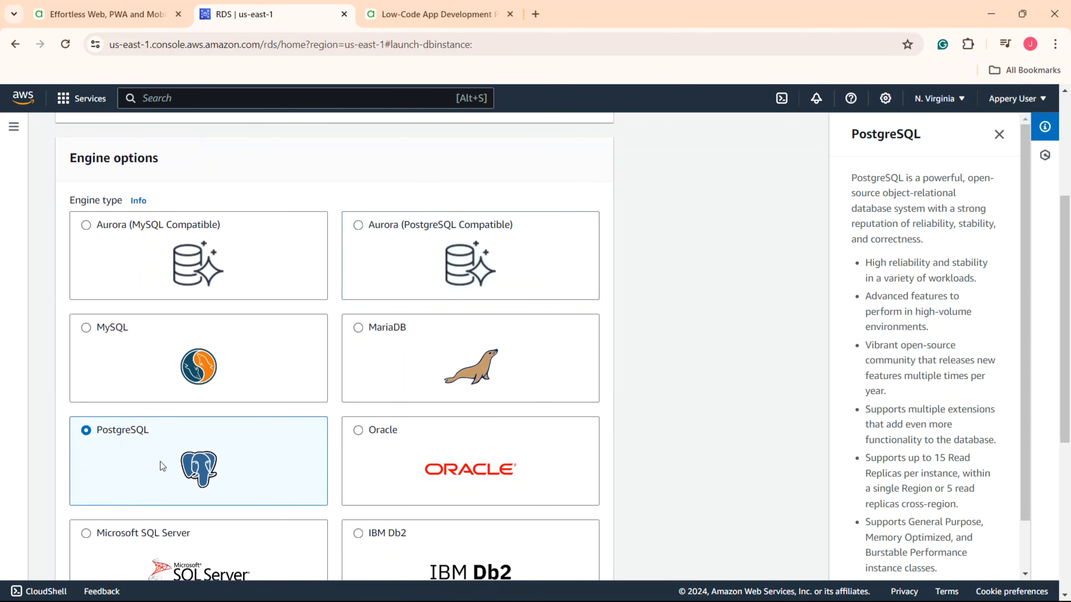
scroll(160, 461, "down", 9)
scroll(160, 461, "down", 5)
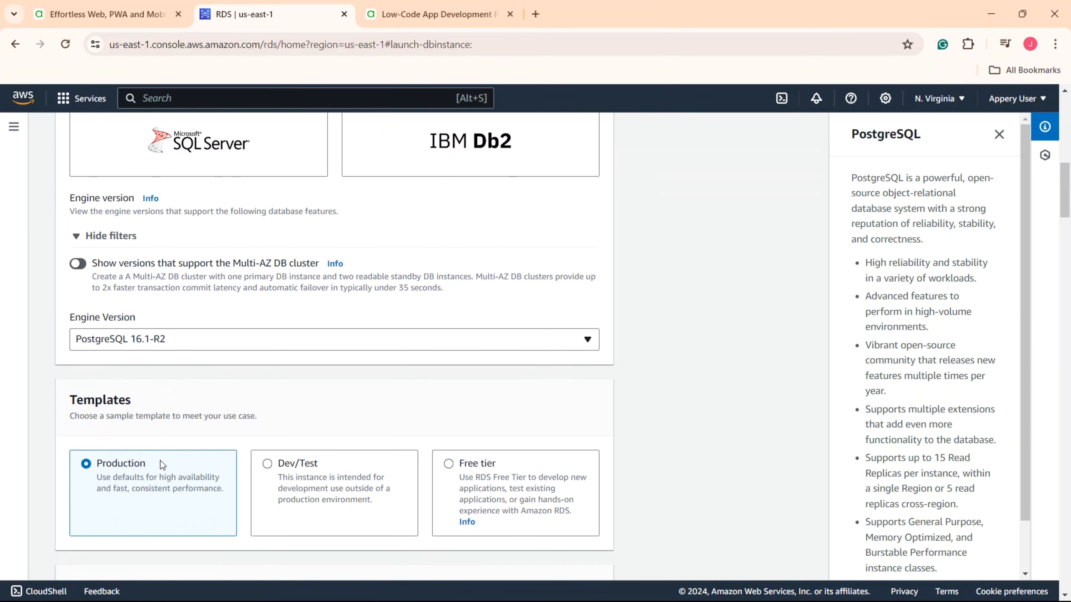
scroll(177, 476, "down", 3)
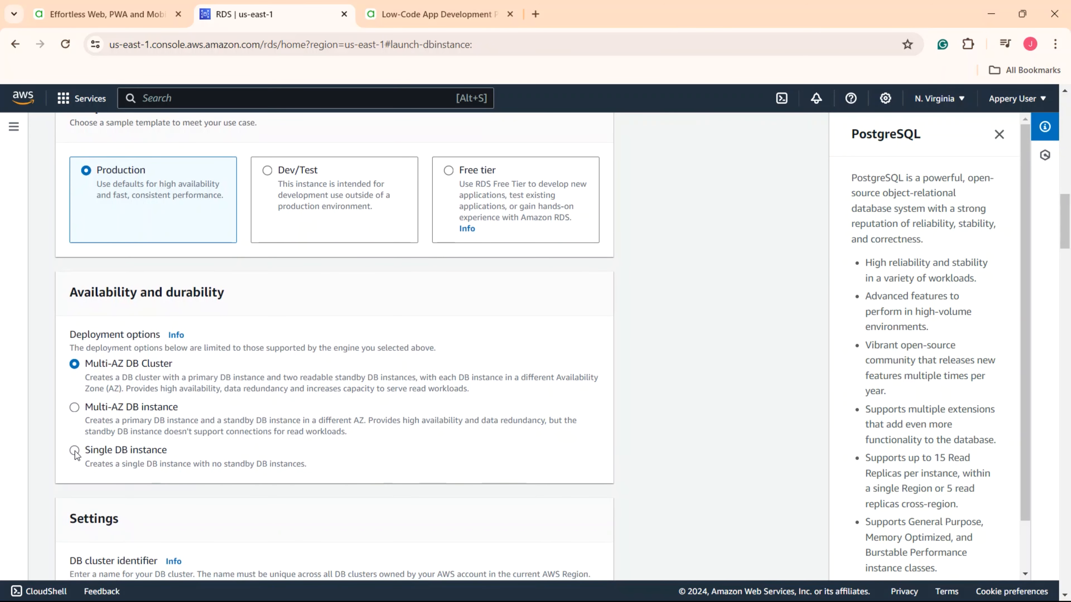
left_click(75, 451)
scroll(156, 457, "down", 3)
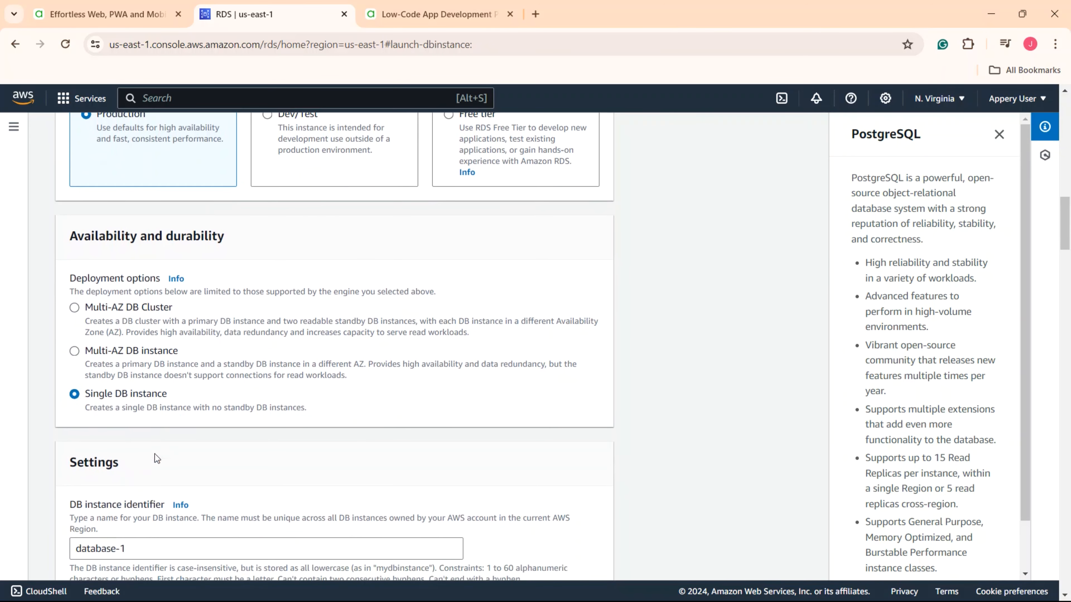
left_click_drag(144, 470, 66, 473)
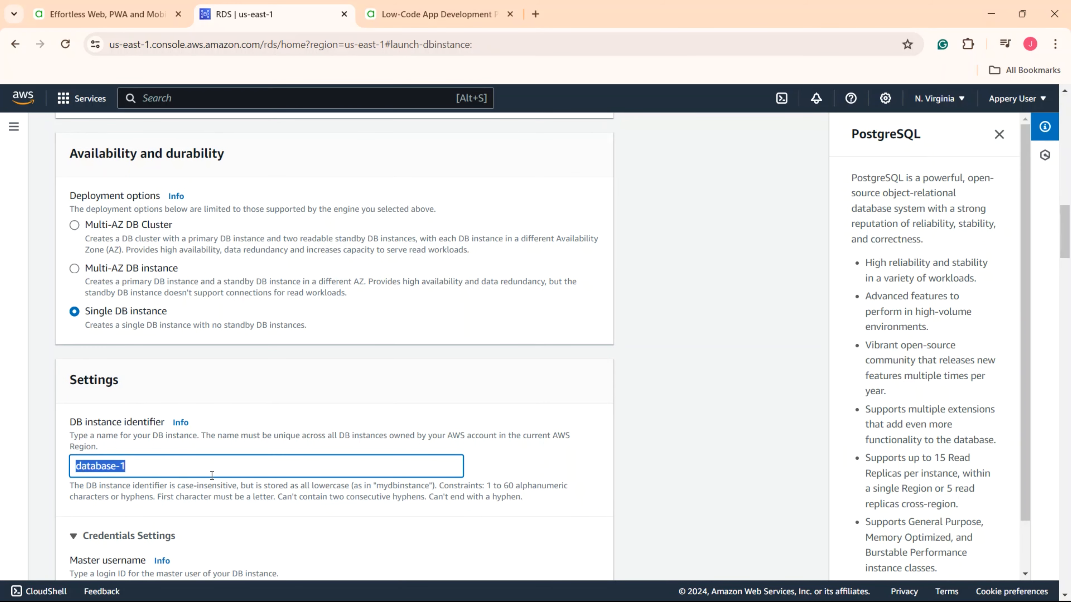
scroll(212, 476, "down", 3)
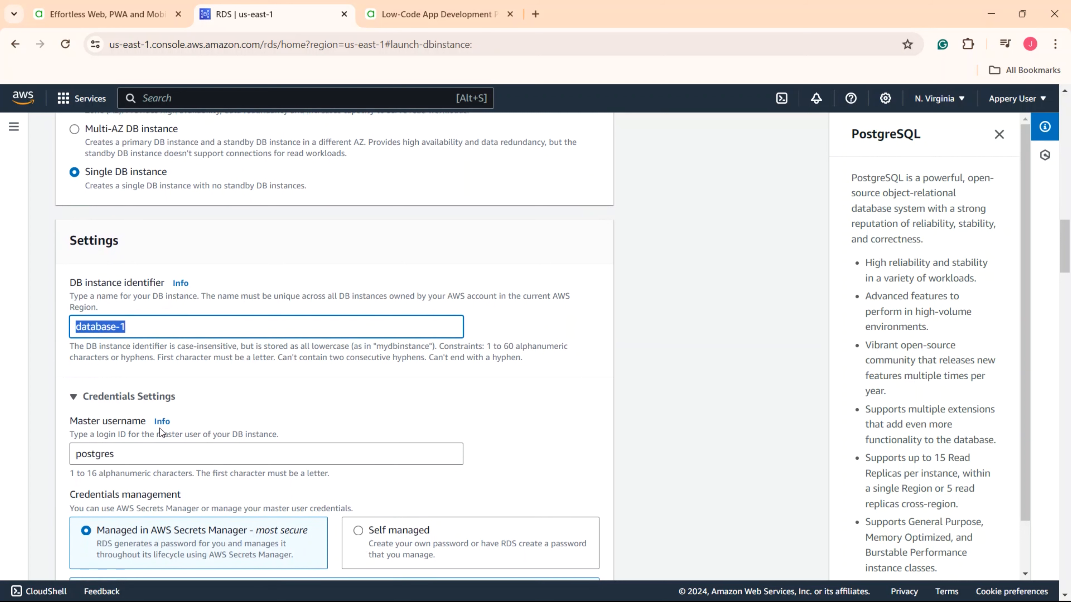
scroll(261, 417, "down", 3)
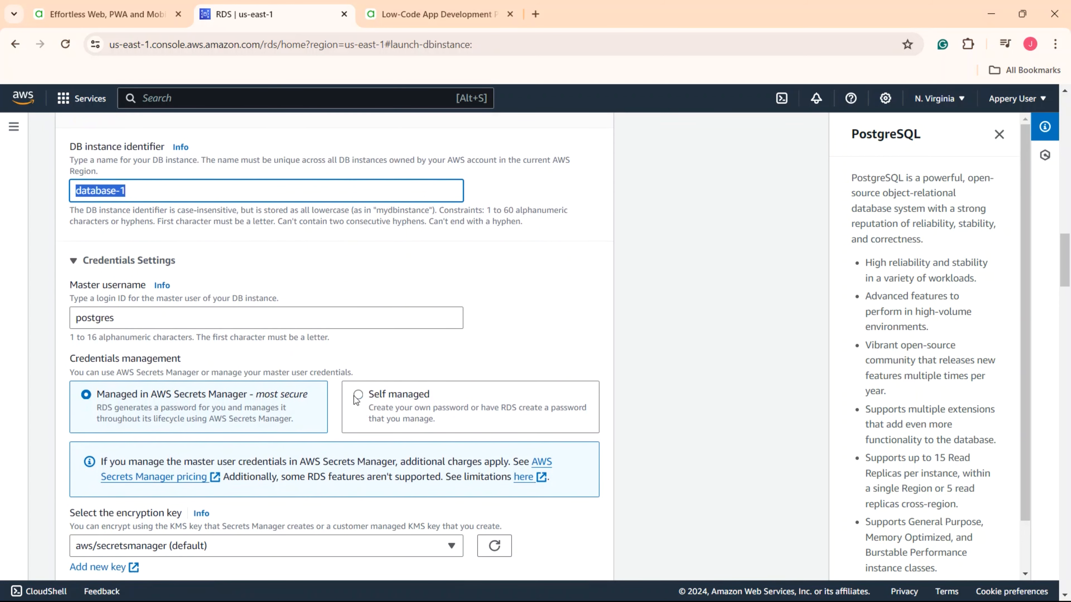
- Choose self-managed credentials and enter and confirm the master password
left_click(356, 398)
left_click(80, 509)
type("•••••••••")
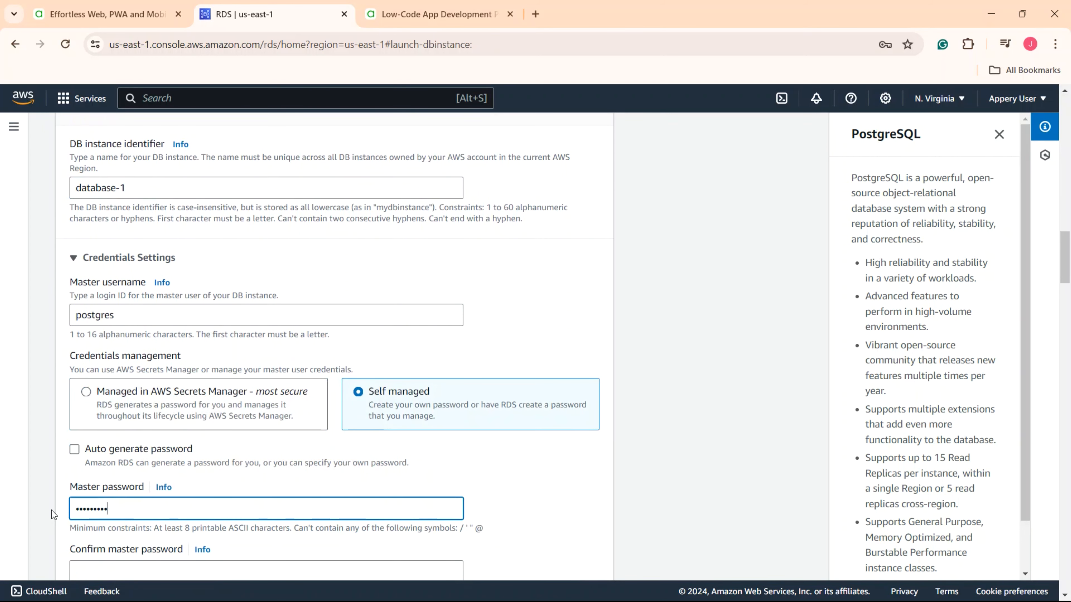
type("•••••")
key("Tab")
type("•••••")
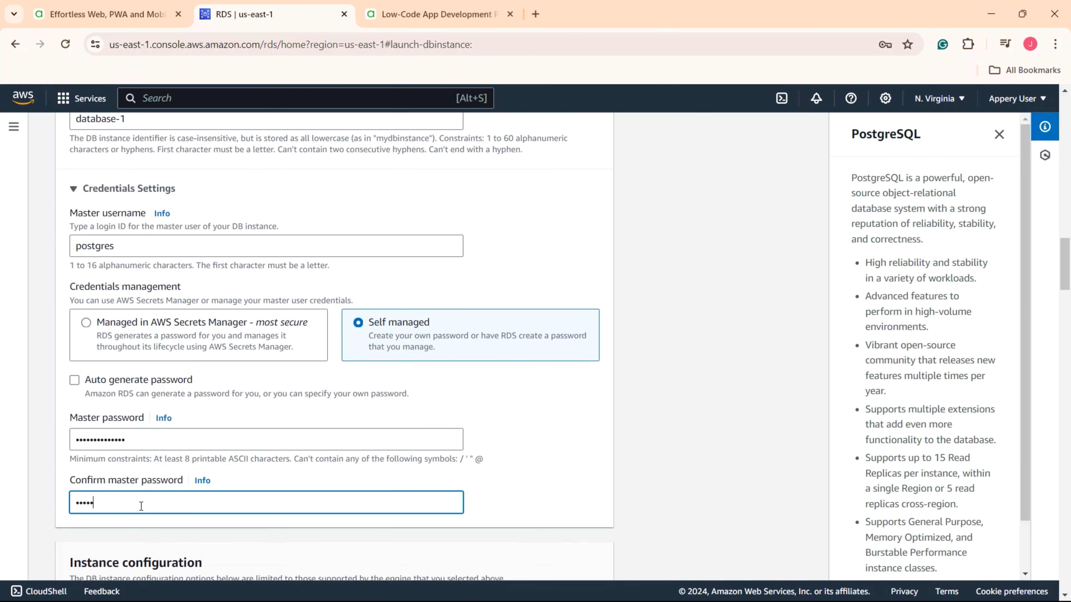
type("•••••••••")
scroll(142, 502, "down", 6)
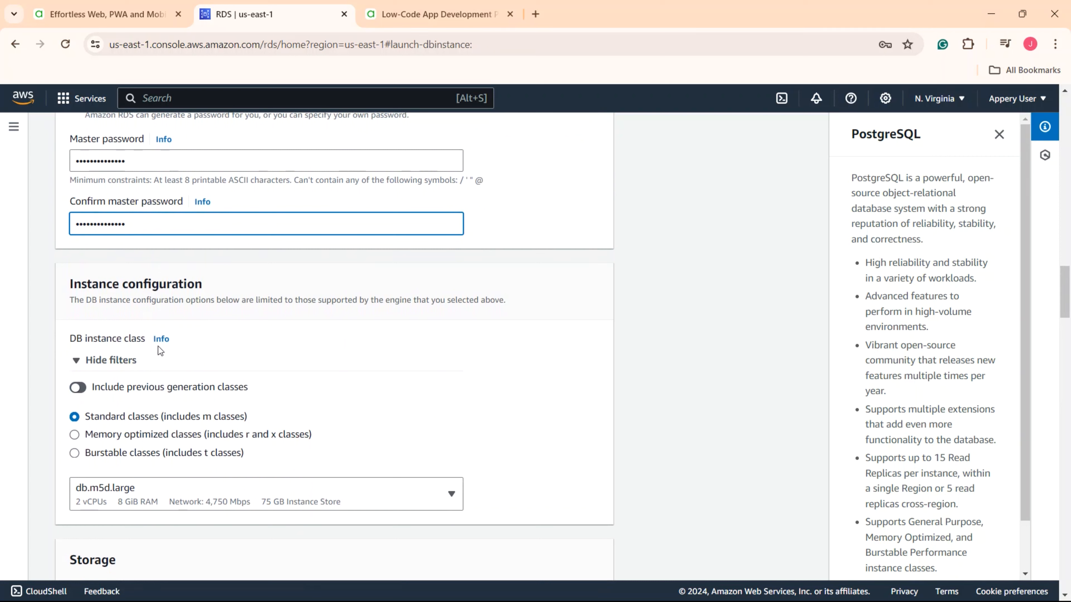
- Use the db.t3.micro instance class with General Purpose SSD (gp2) storage and autoscaling off
left_click(72, 457)
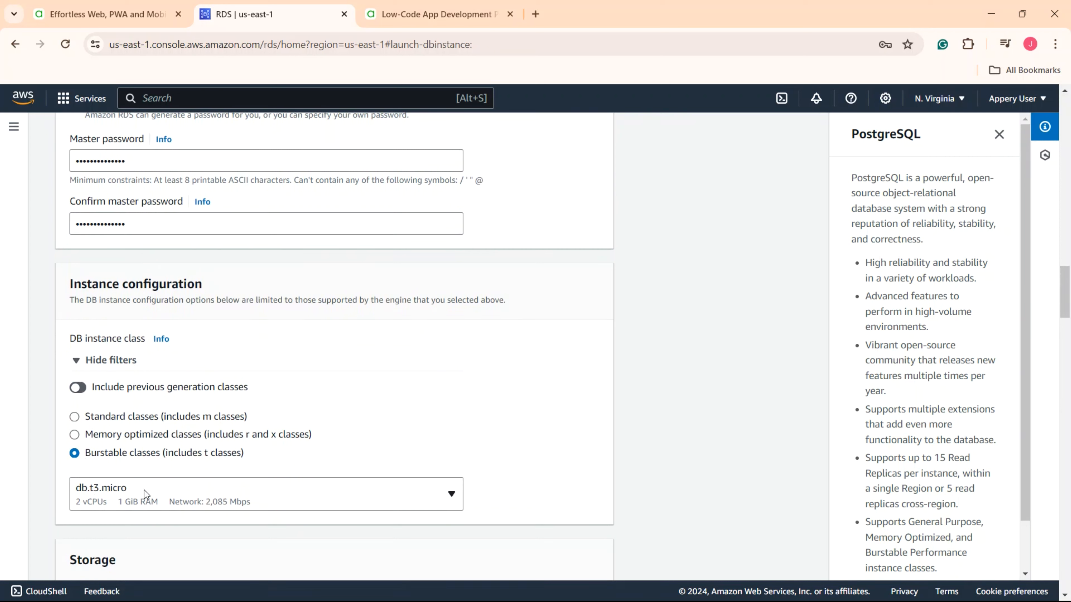
scroll(136, 493, "down", 5)
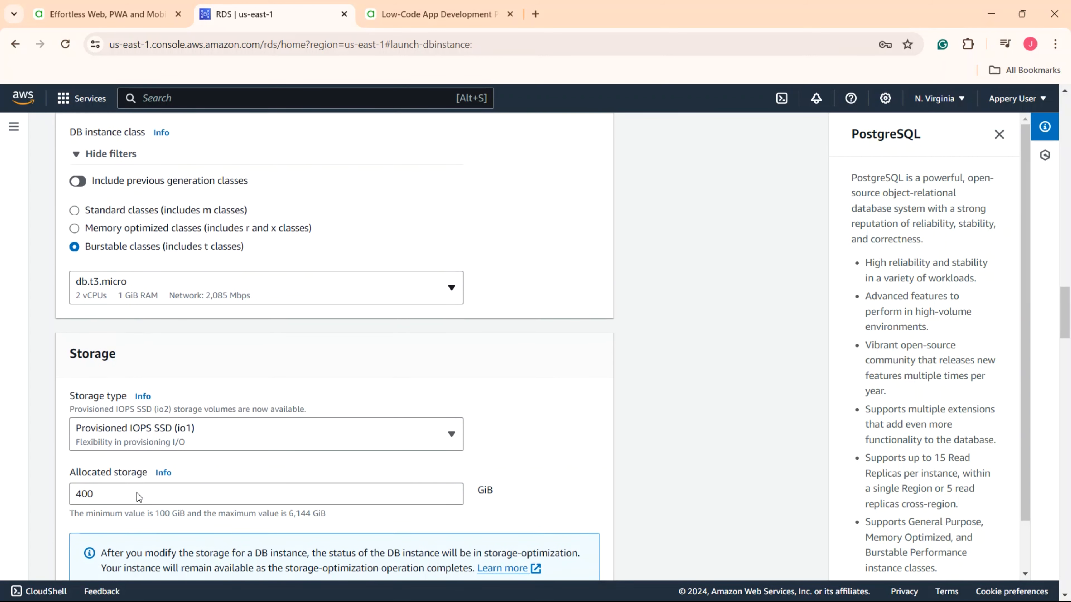
left_click(273, 445)
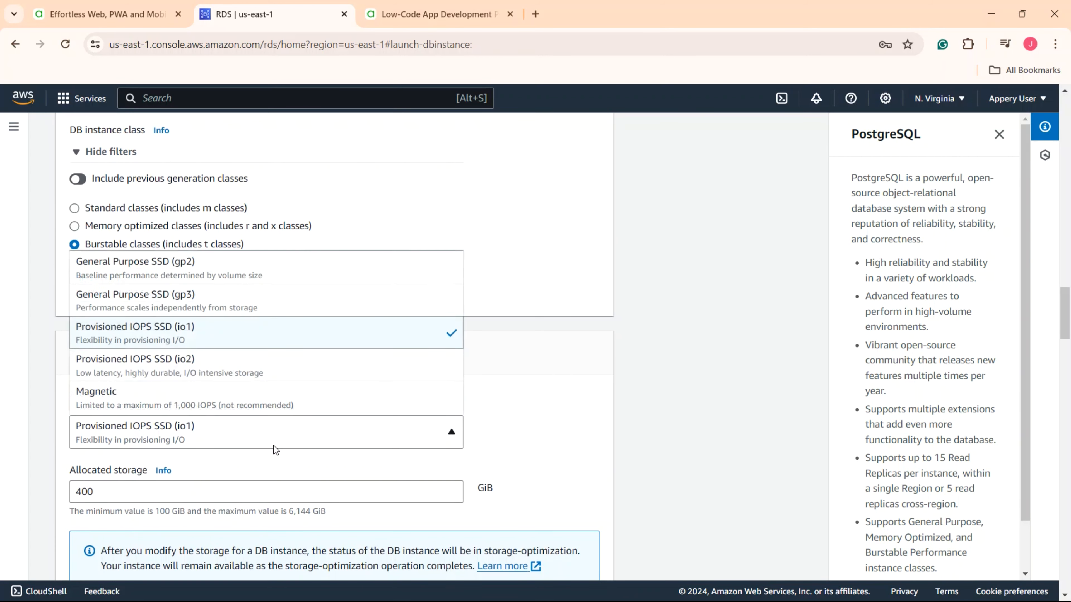
left_click(268, 277)
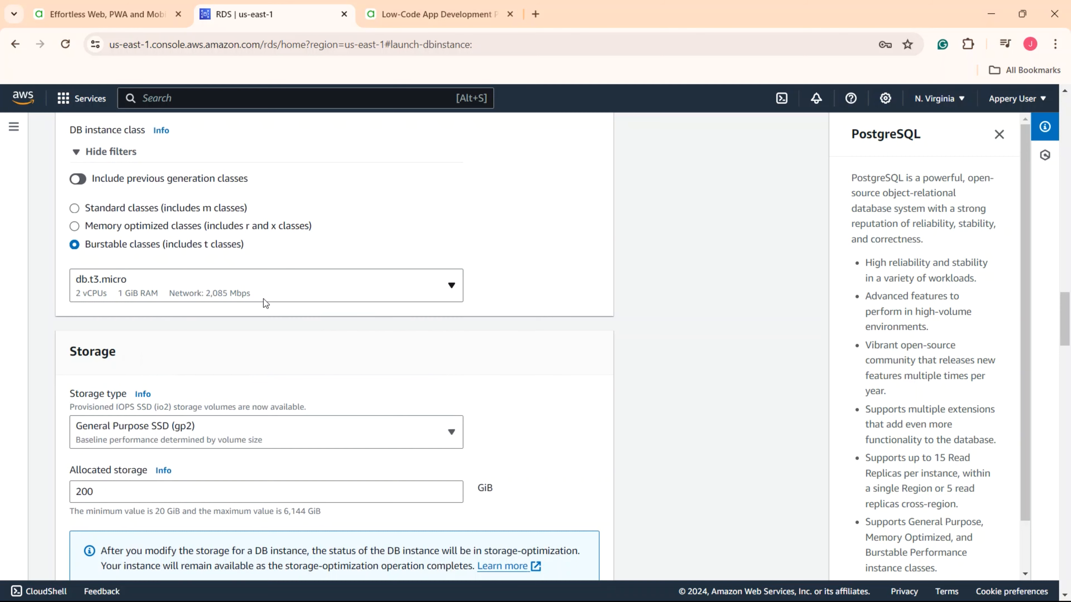
scroll(92, 423, "down", 2)
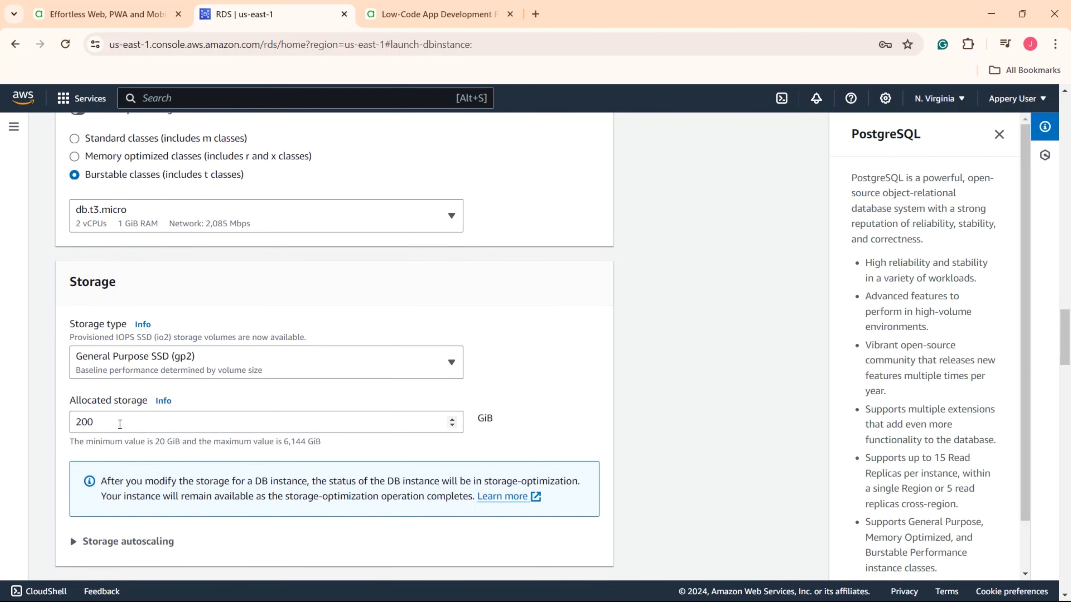
scroll(92, 422, "down", 1)
left_click(80, 489)
scroll(80, 501, "down", 4)
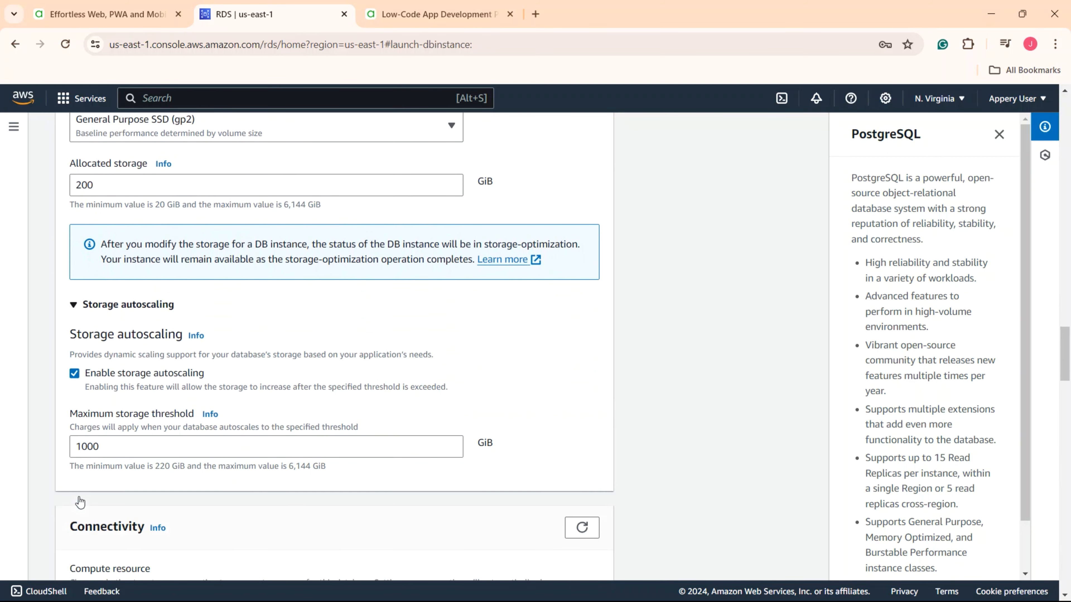
left_click(74, 350)
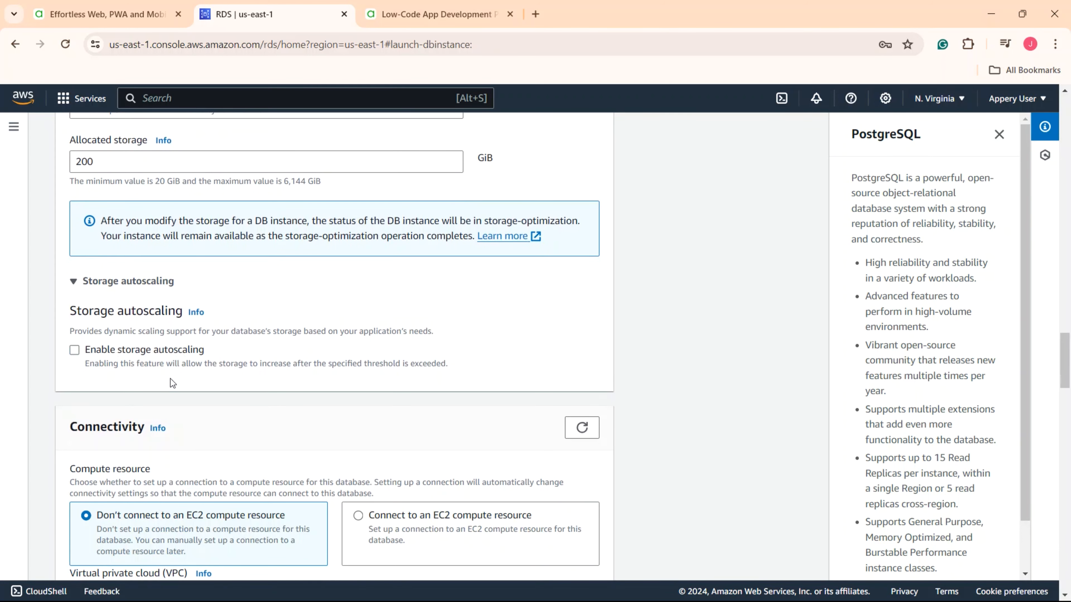
scroll(170, 379, "down", 5)
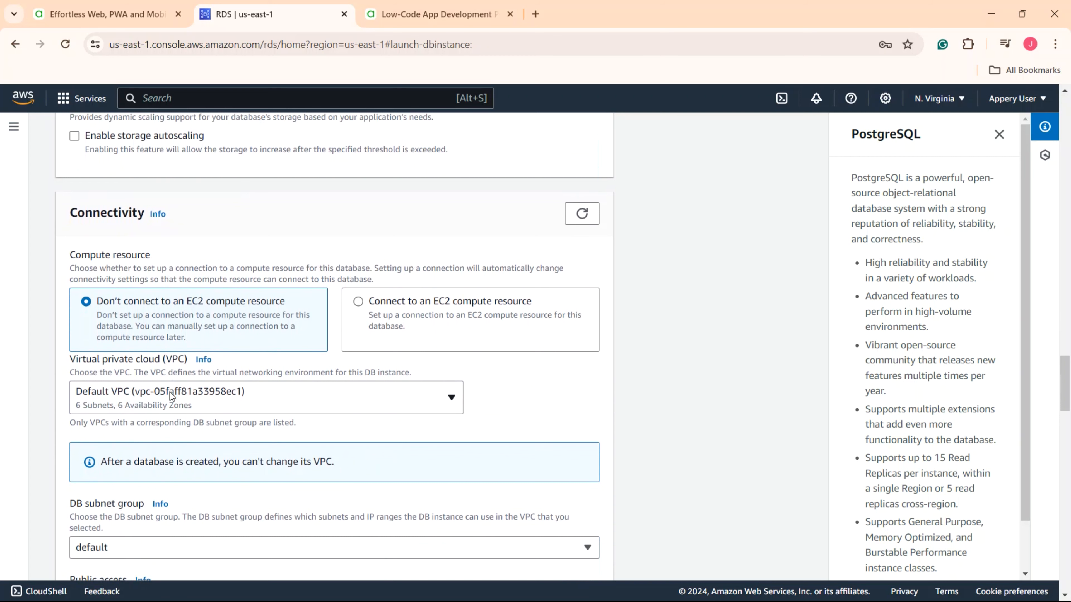
- Create a new VPC, enable public access, and add a new security group named db
left_click(170, 397)
left_click(142, 526)
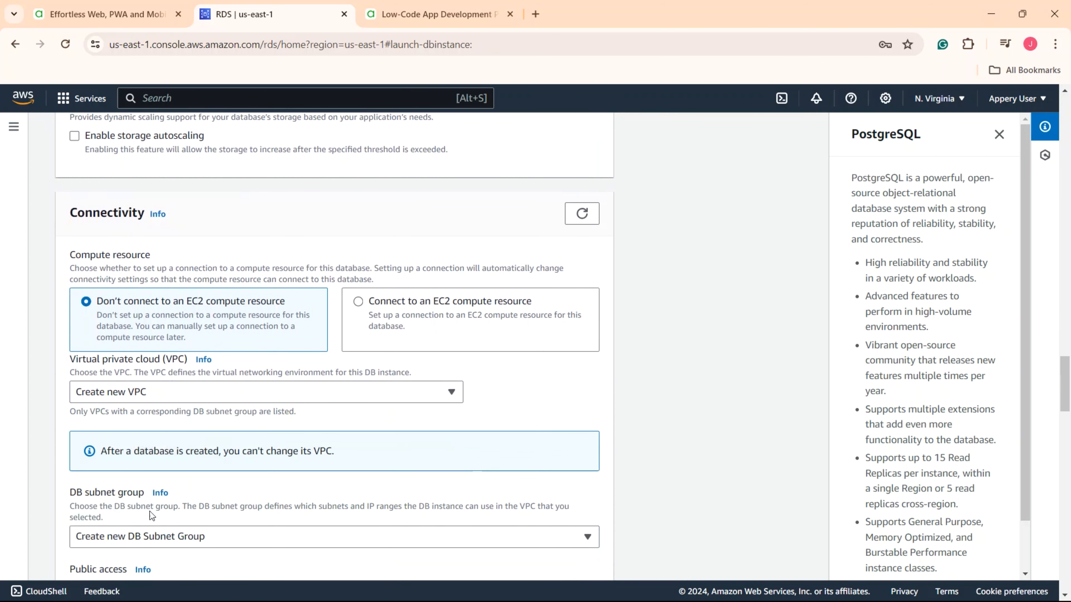
scroll(140, 523, "down", 5)
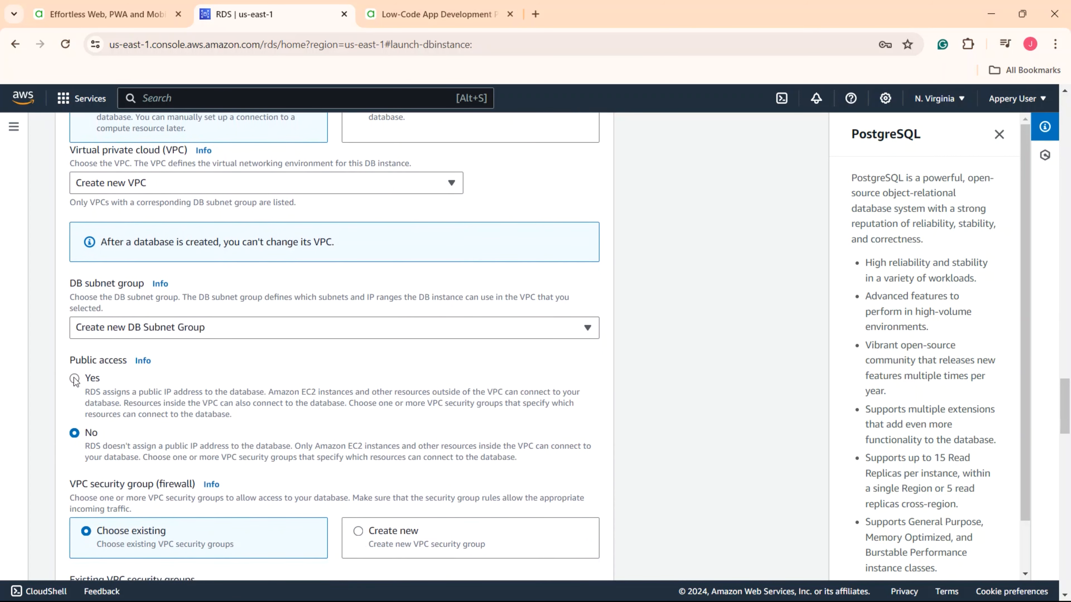
left_click(76, 380)
scroll(162, 484, "down", 3)
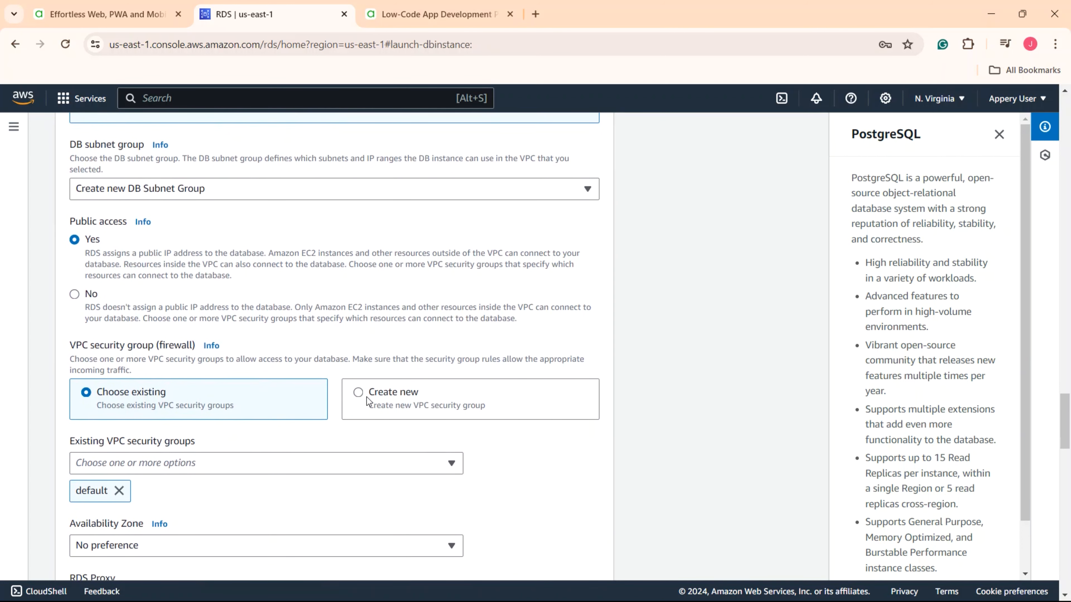
left_click(367, 397)
left_click(215, 462)
type("db")
scroll(216, 463, "down", 4)
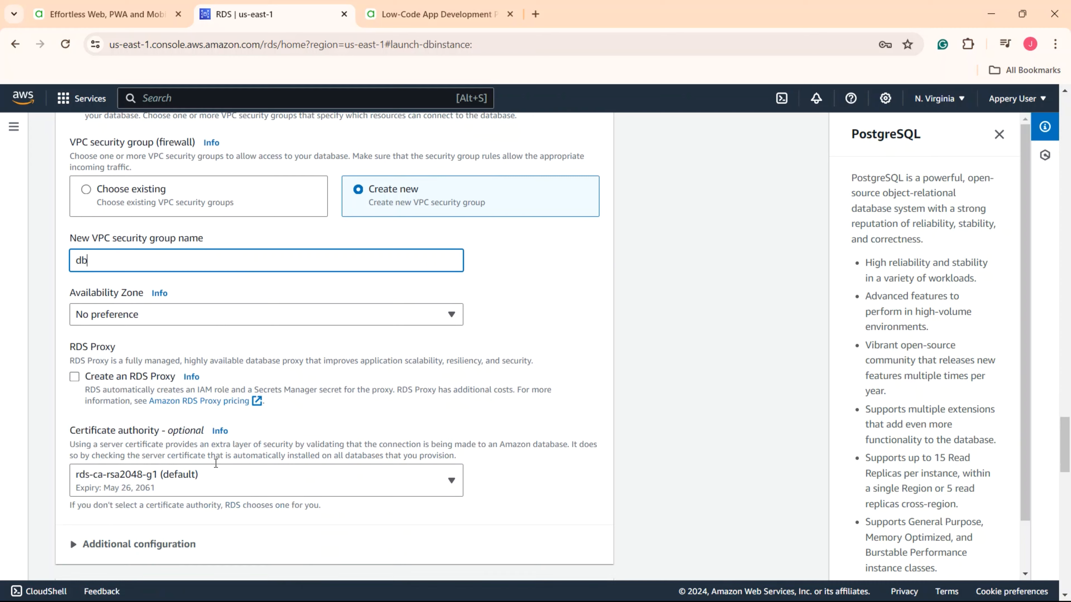
scroll(215, 463, "down", 5)
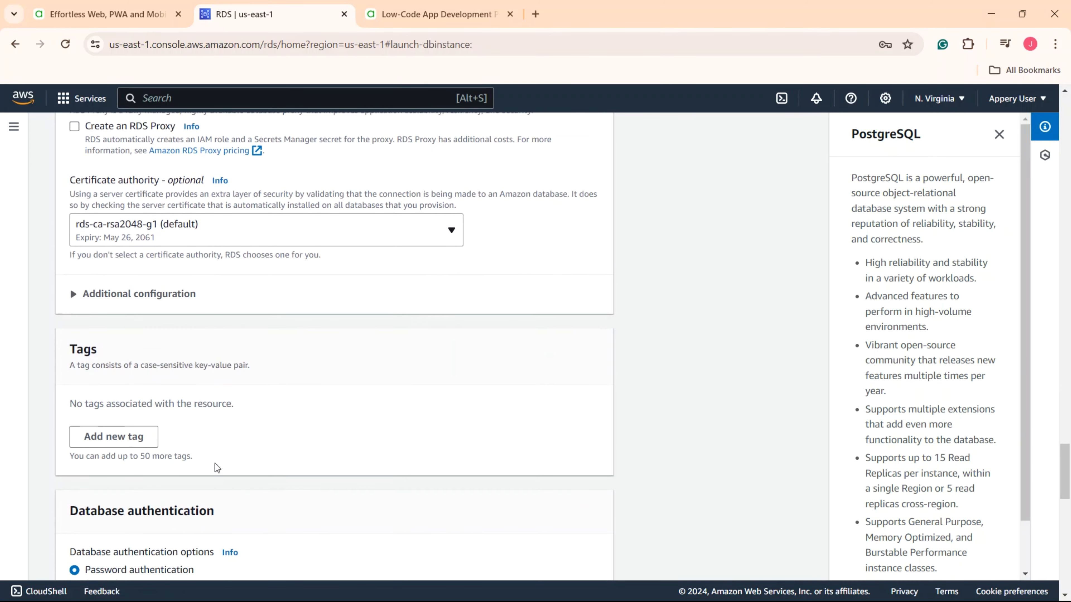
scroll(215, 464, "down", 9)
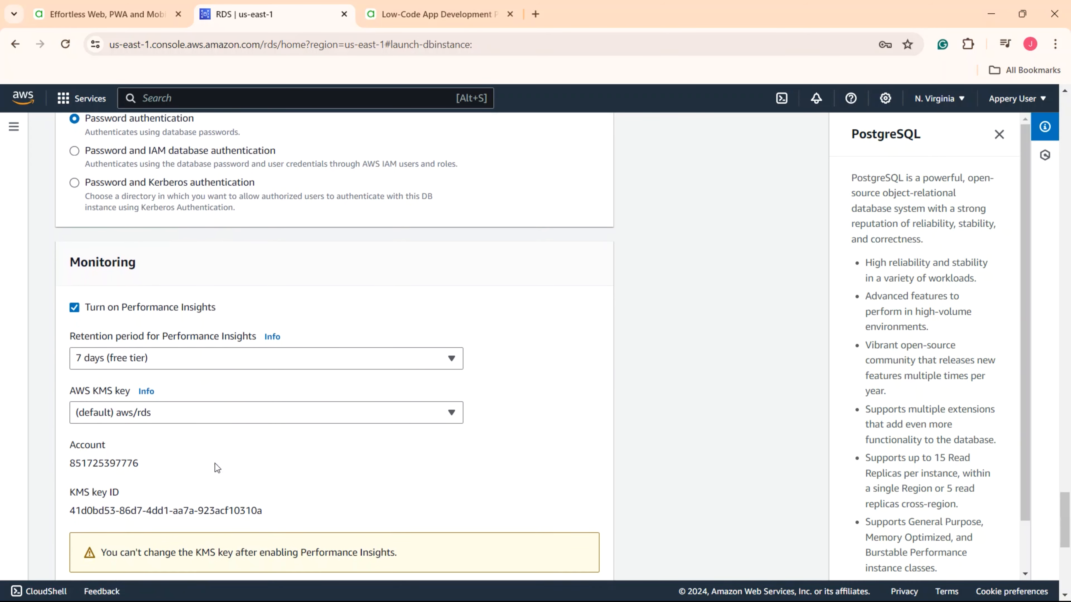
- Turn off Performance Insights and Enhanced Monitoring, and set the initial database name to db1
scroll(215, 464, "down", 3)
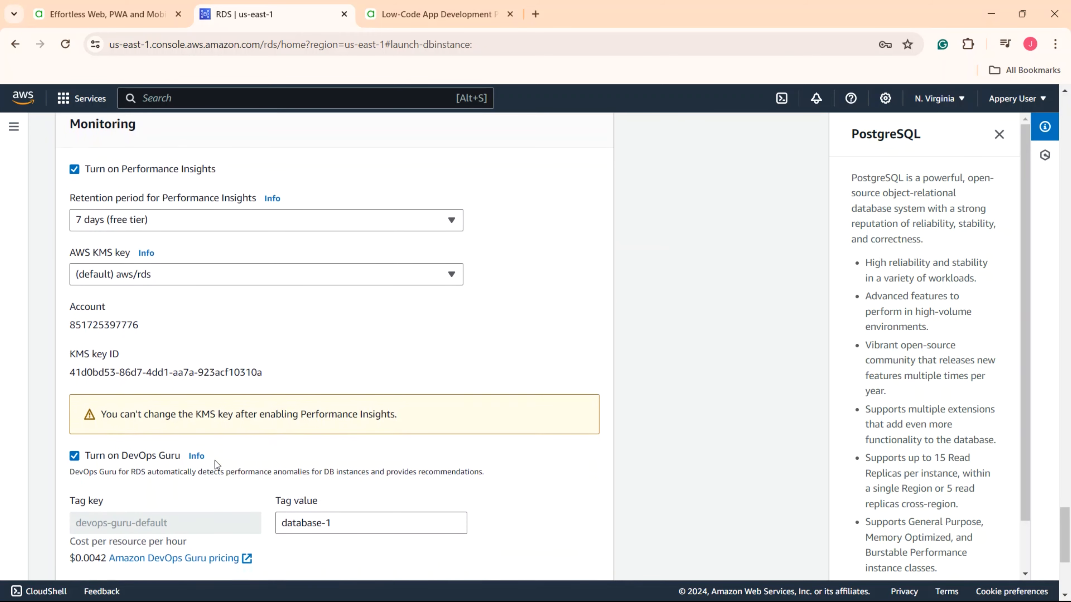
left_click(76, 172)
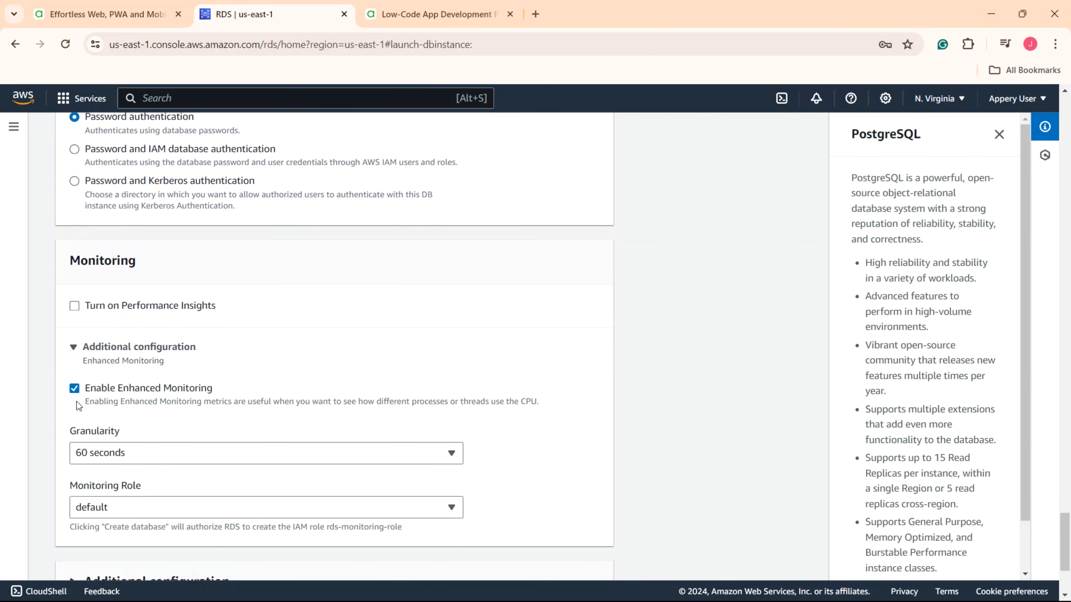
left_click(75, 392)
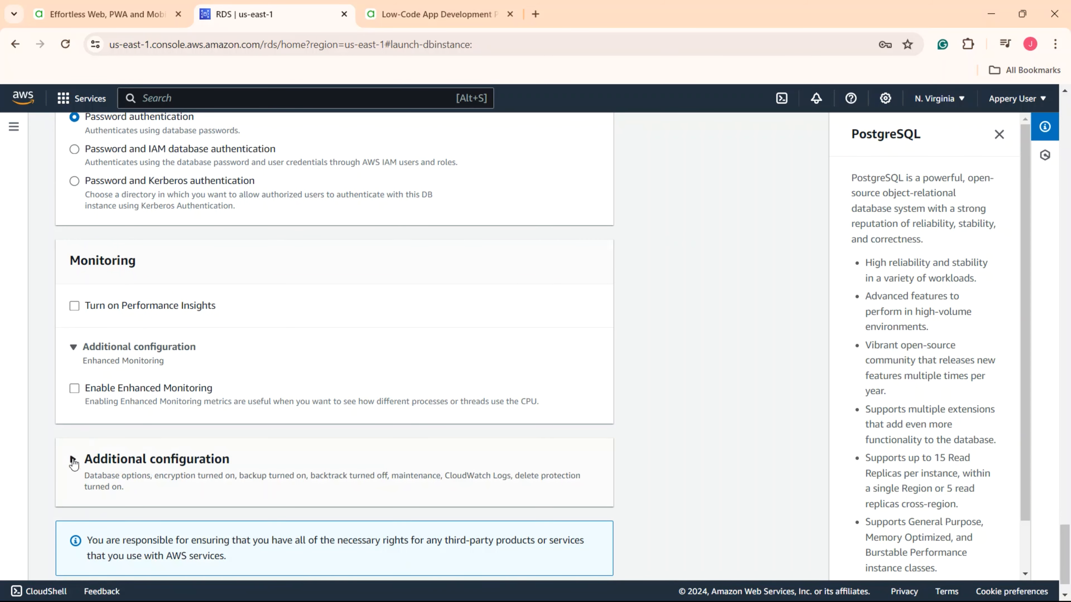
left_click(72, 460)
scroll(73, 462, "down", 8)
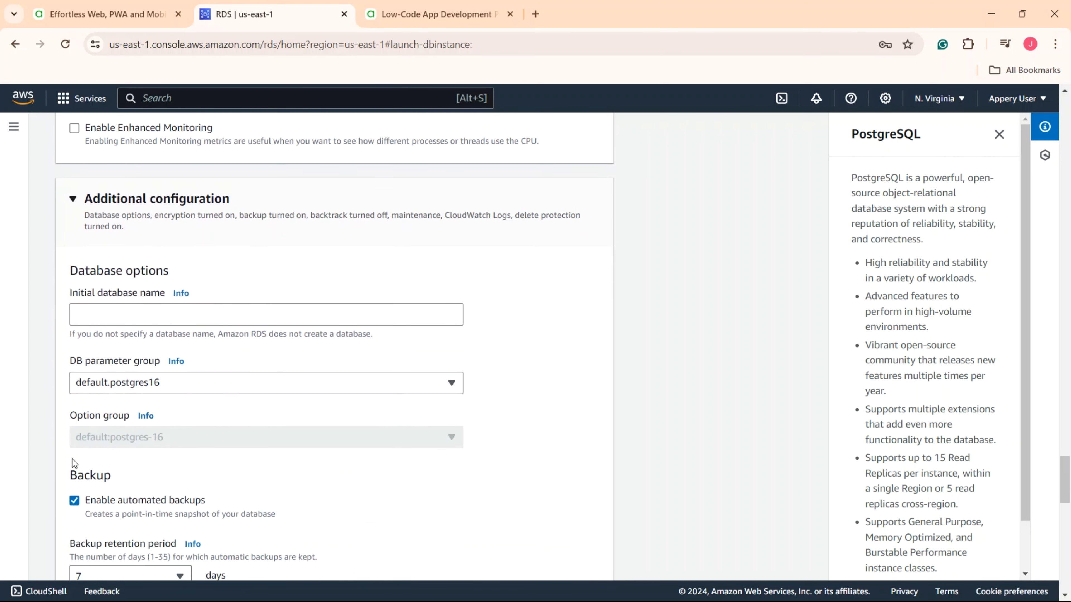
left_click(130, 225)
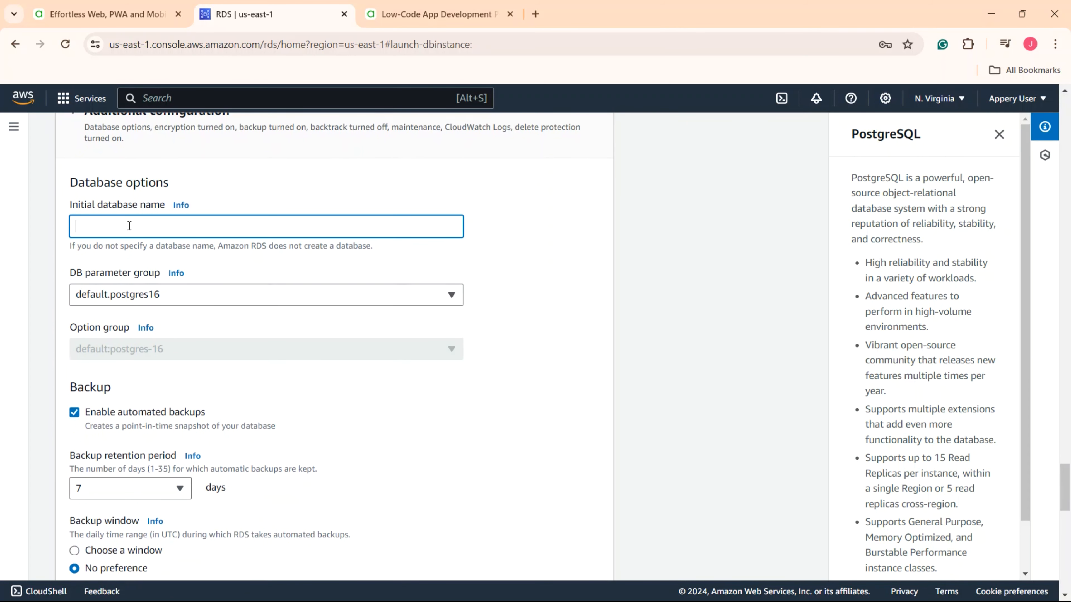
type("db1")
- Disable automated backups, encryption and auto minor version upgrade, then create the database
scroll(114, 334, "down", 3)
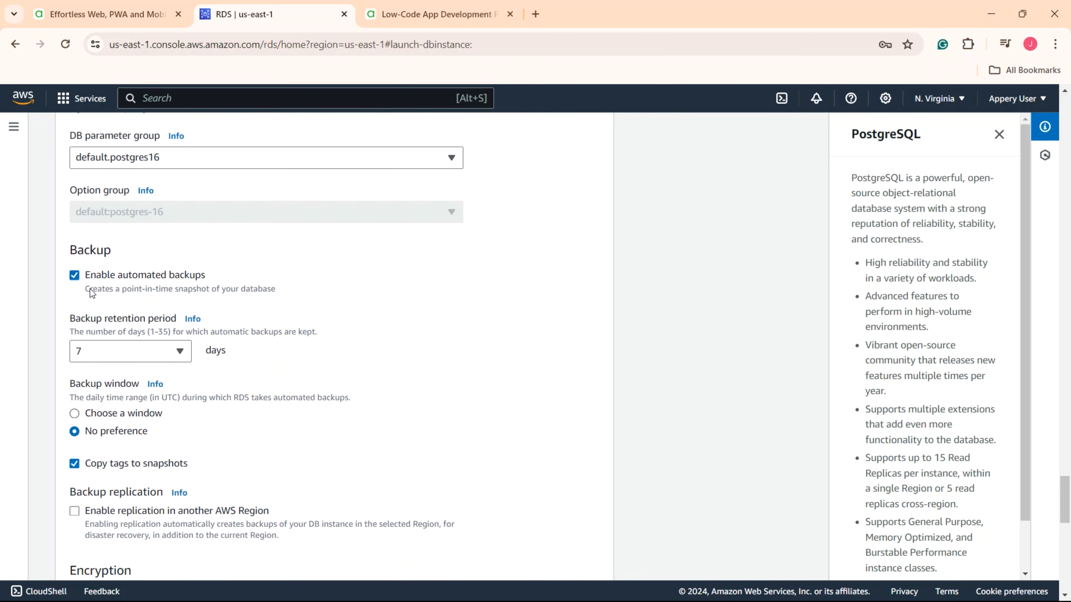
left_click(74, 274)
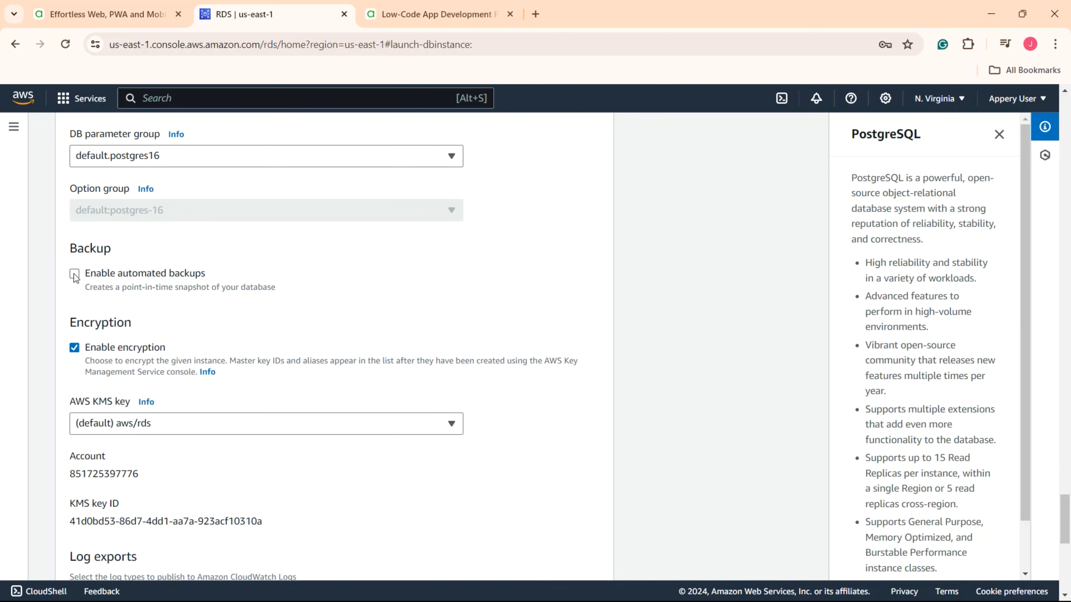
left_click(75, 355)
scroll(76, 359, "down", 3)
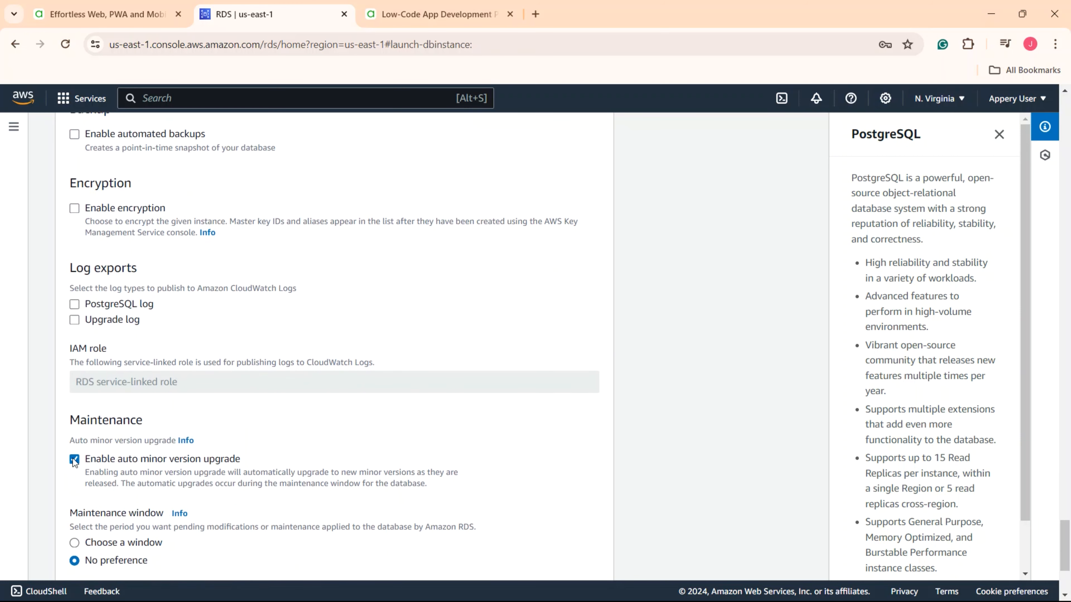
left_click(74, 459)
scroll(100, 460, "down", 4)
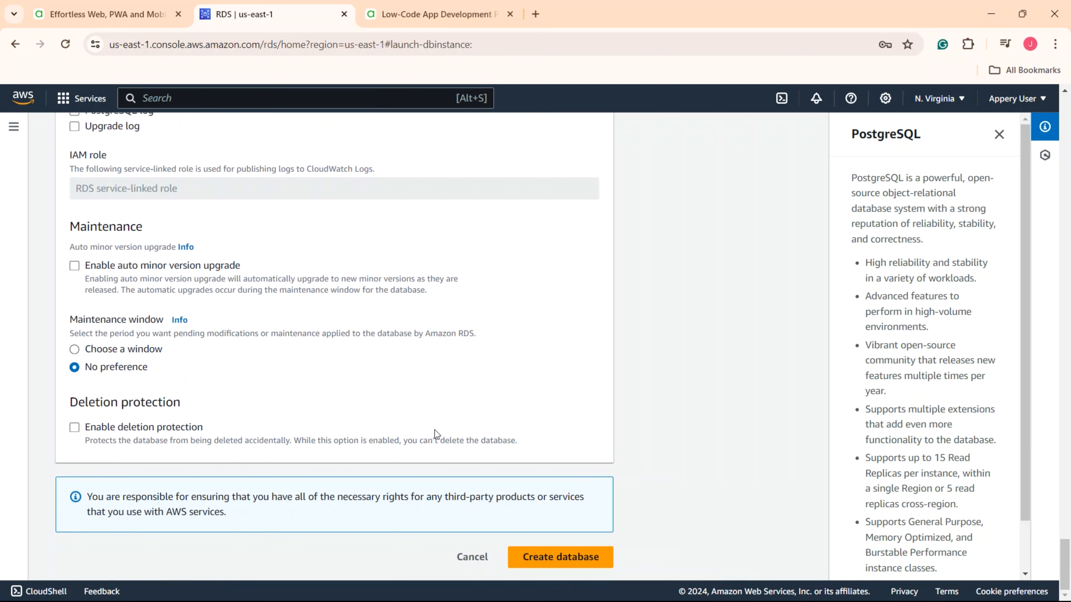
left_click(577, 557)
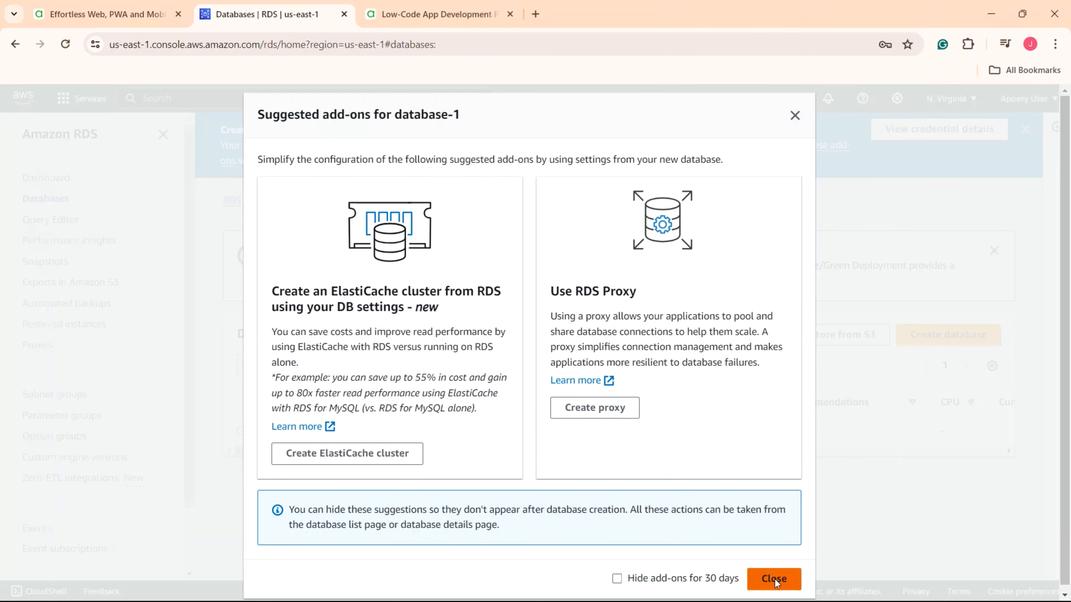
- Dismiss the add-ons and open database-1's db security group sg-05aa45c2f4a584f51 in EC2
left_click(775, 580)
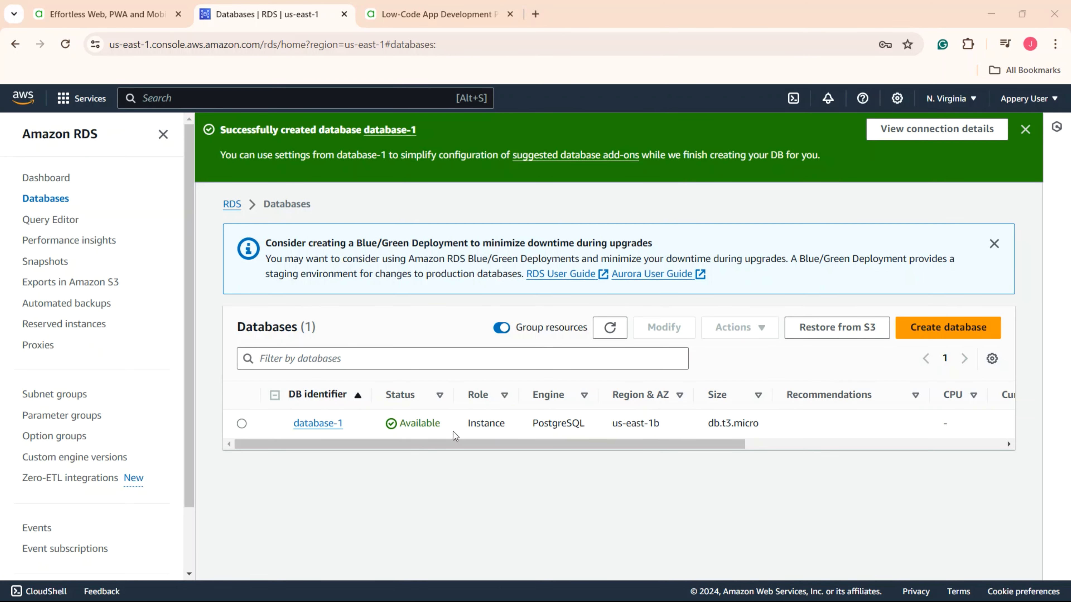
left_click(333, 427)
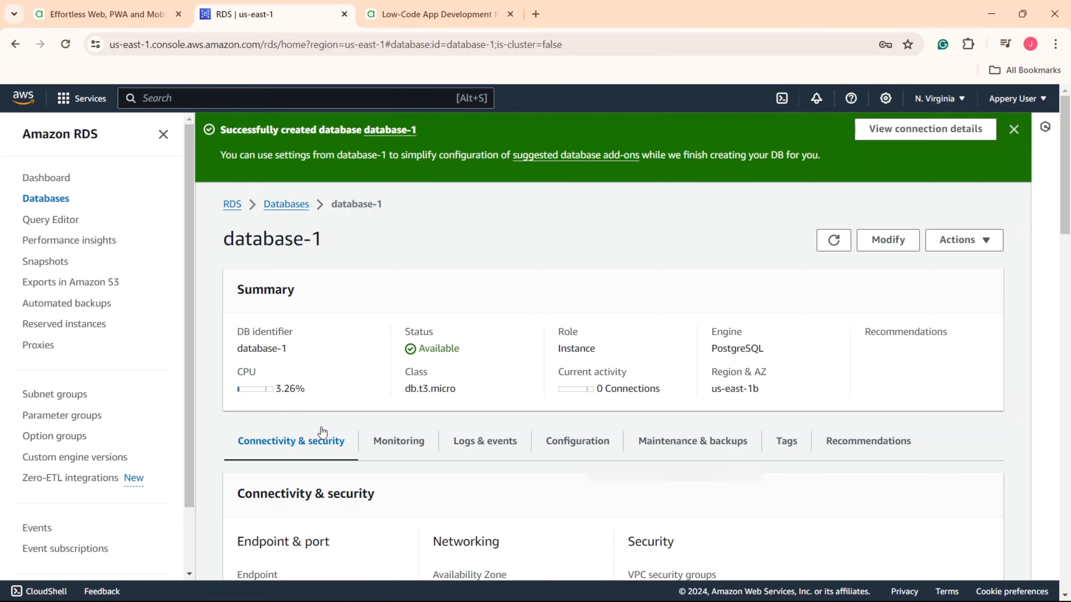
scroll(515, 471, "down", 10)
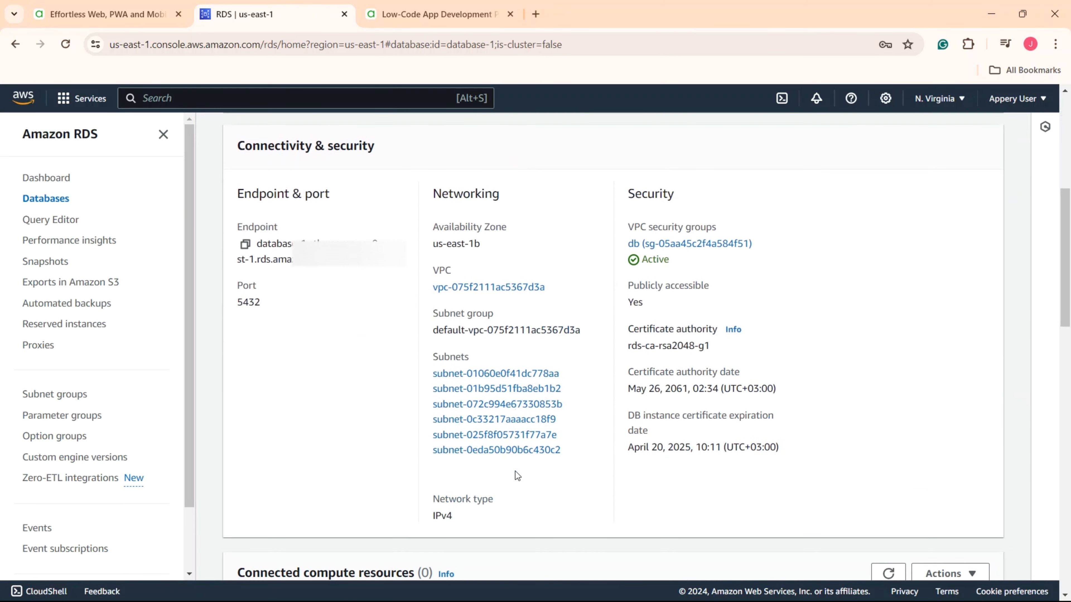
scroll(515, 471, "down", 10)
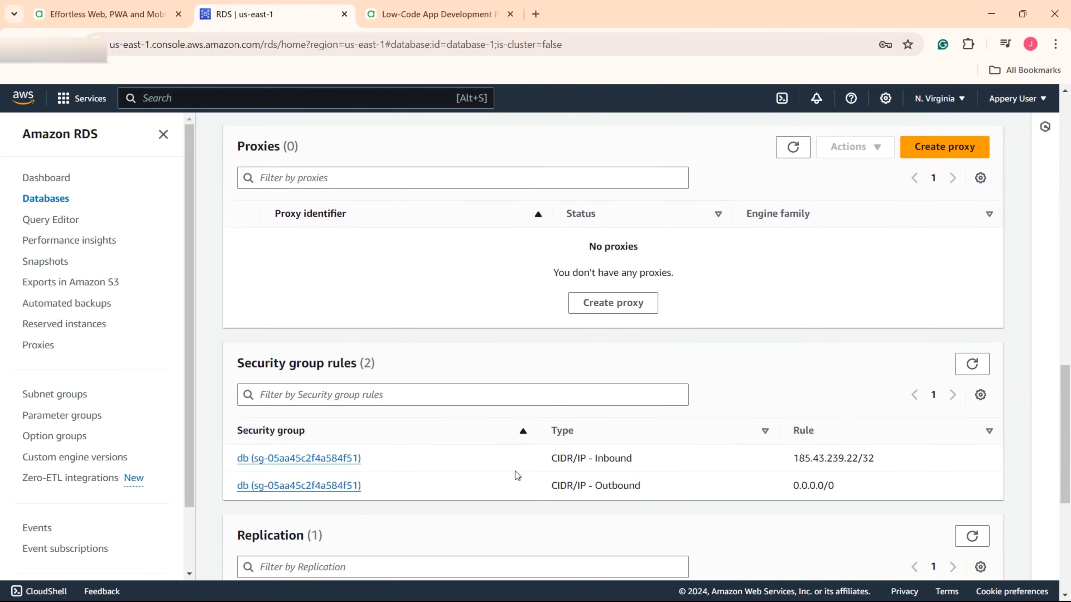
left_click(320, 453)
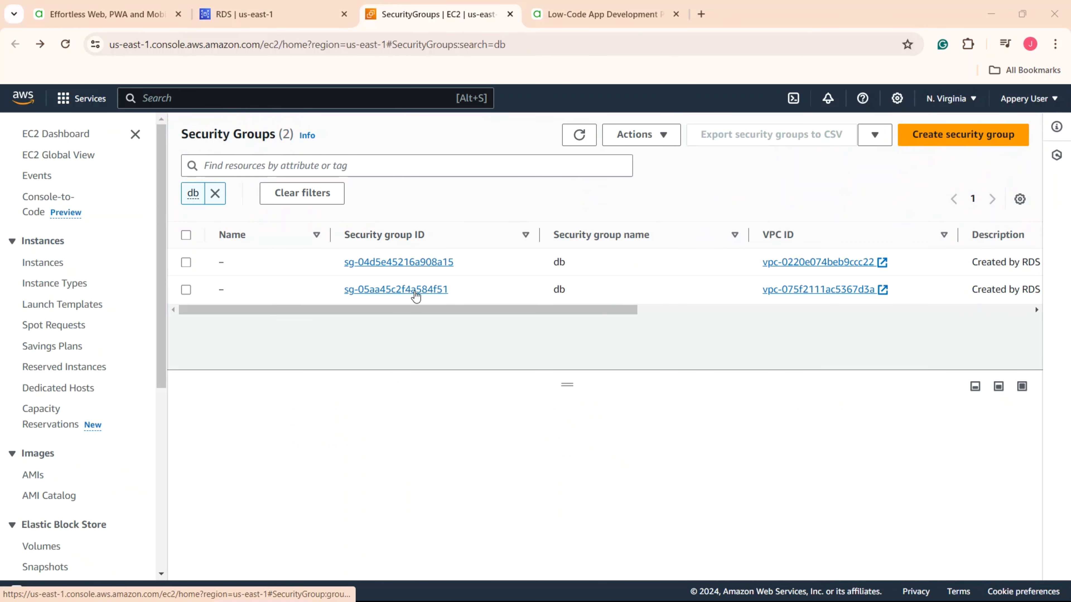
left_click(416, 290)
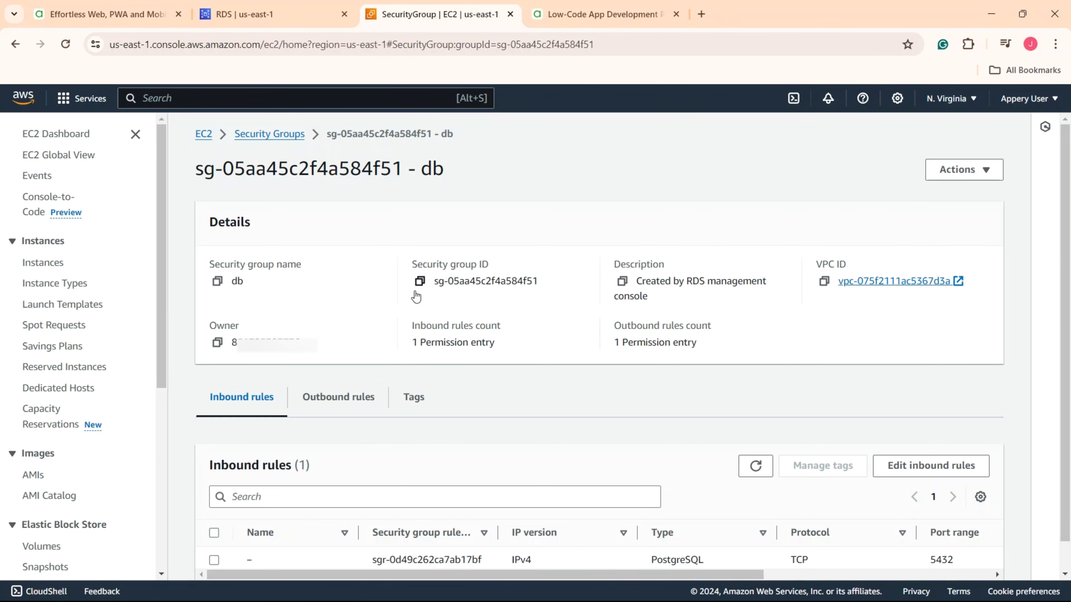
- Change the PostgreSQL inbound rule's source to Anywhere-IPv4 (0.0.0.0/0) and save the rules
scroll(416, 297, "down", 1)
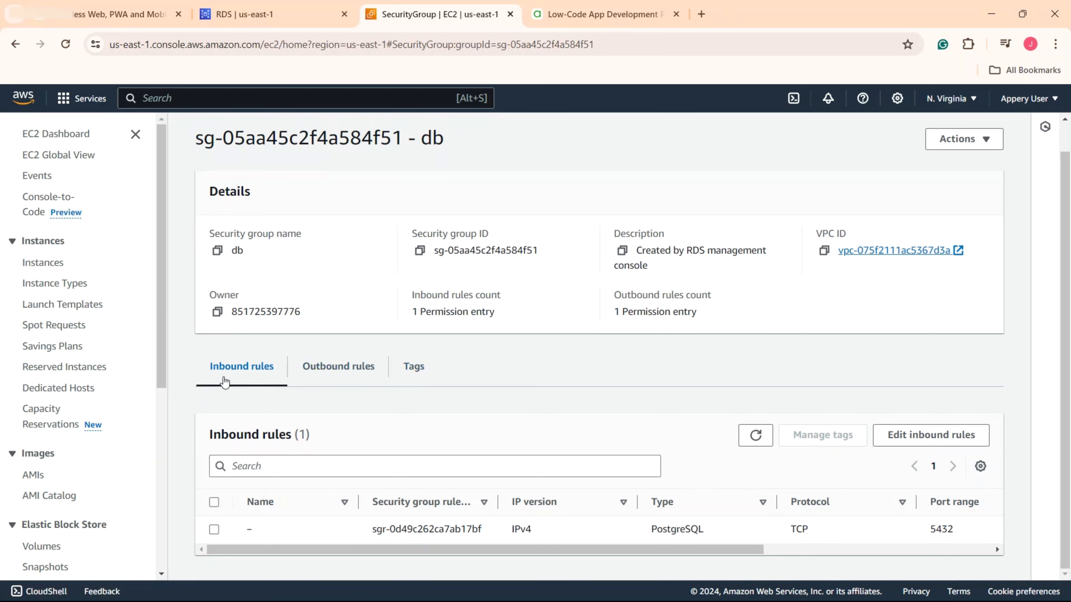
left_click(927, 439)
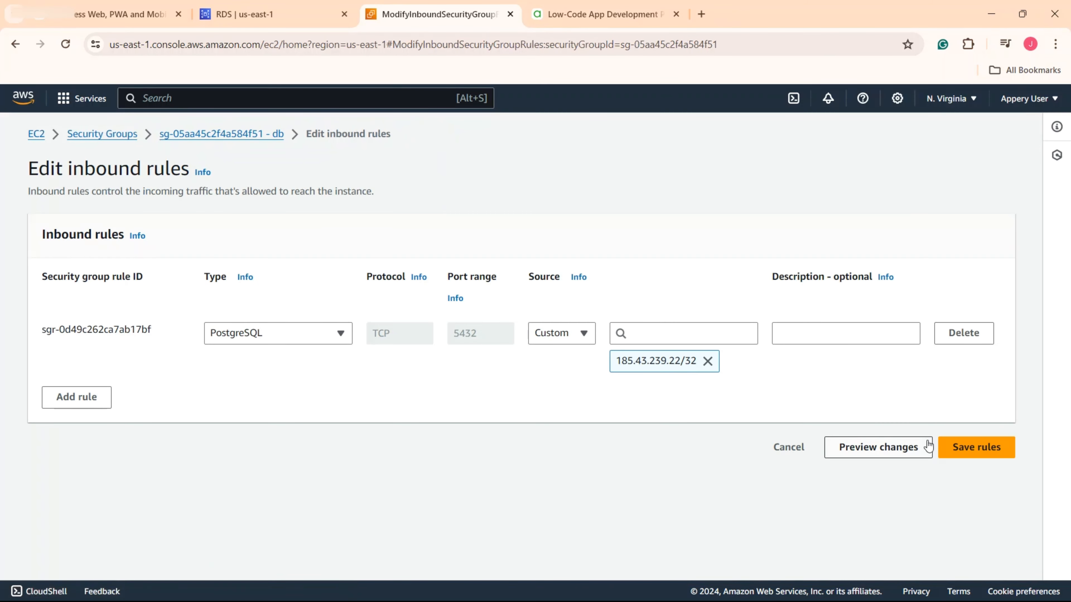
left_click(574, 334)
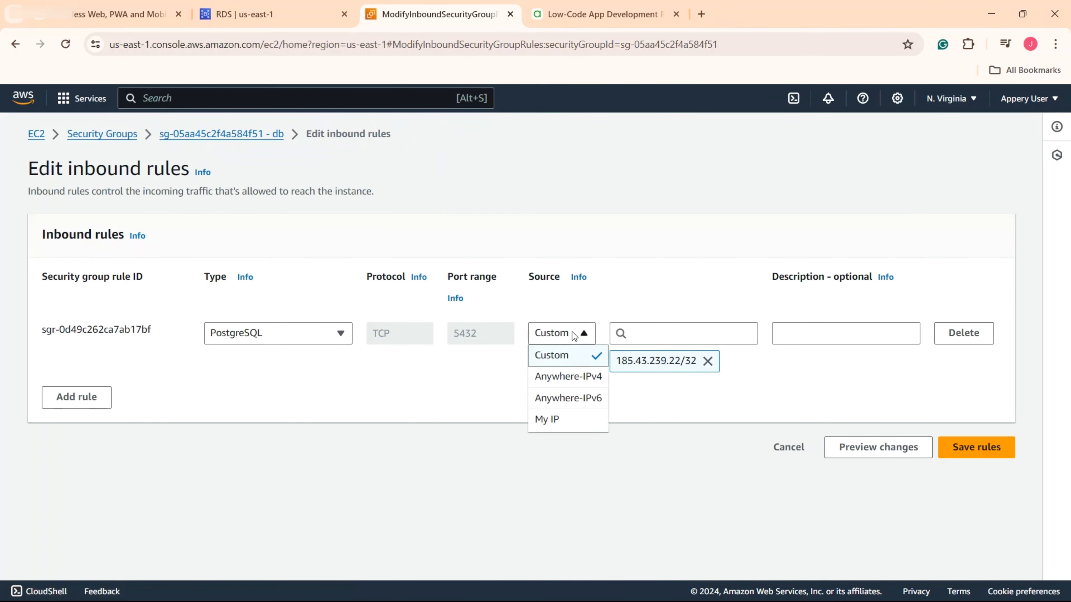
left_click(556, 378)
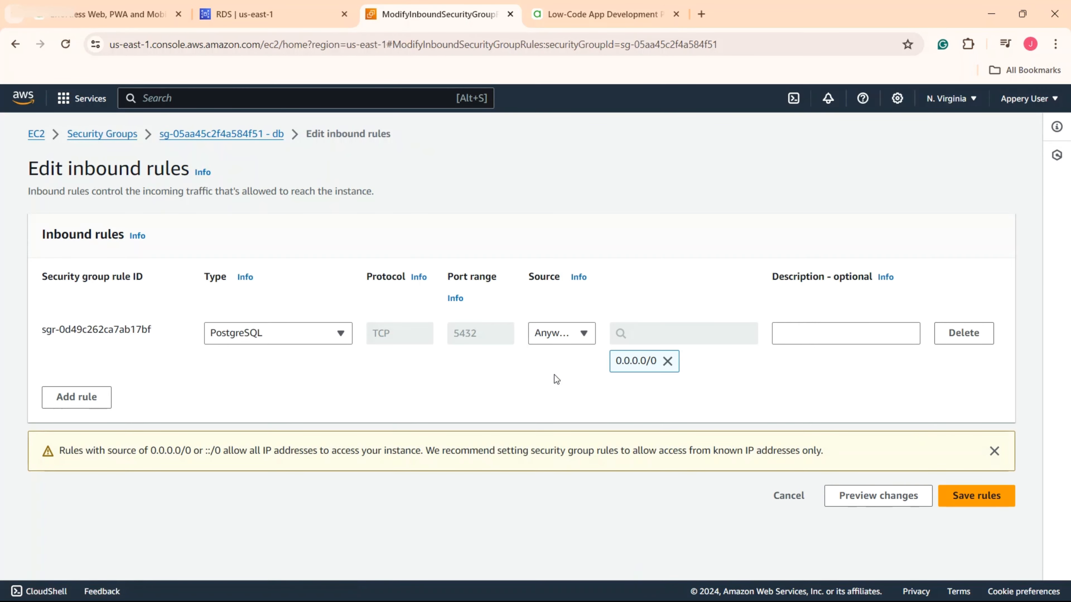
left_click(975, 495)
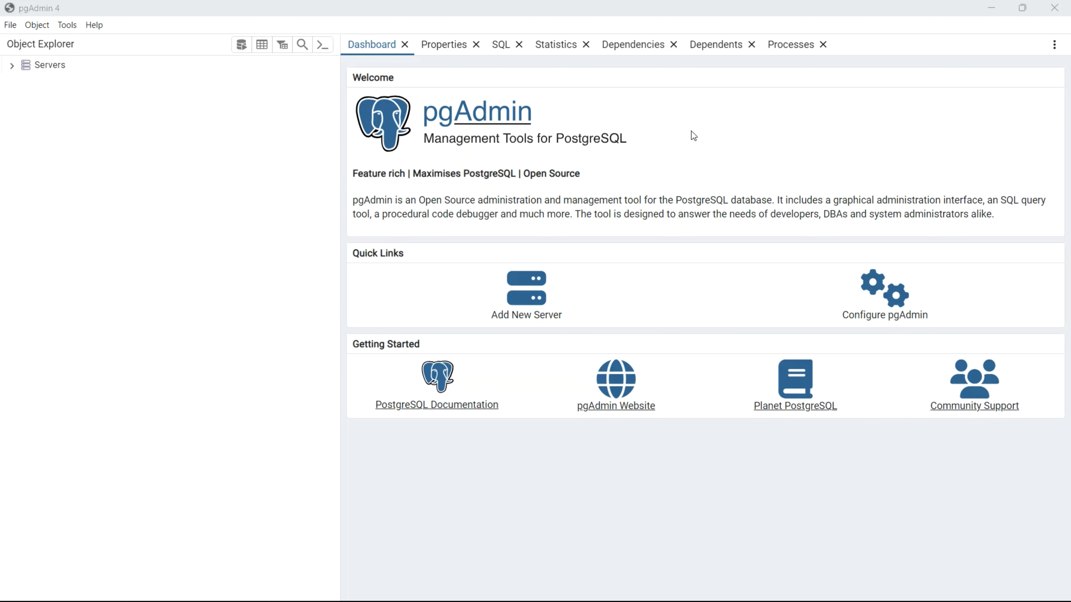
- Register a new pgAdmin server named aws_test and copy database-1's RDS endpoint
left_click(538, 317)
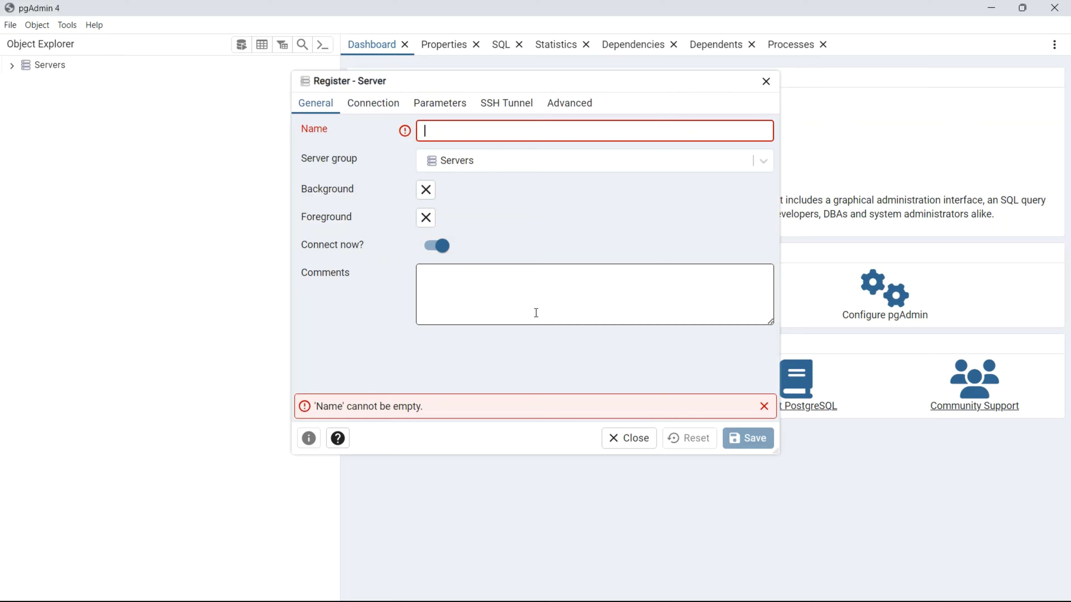
type("aws_test")
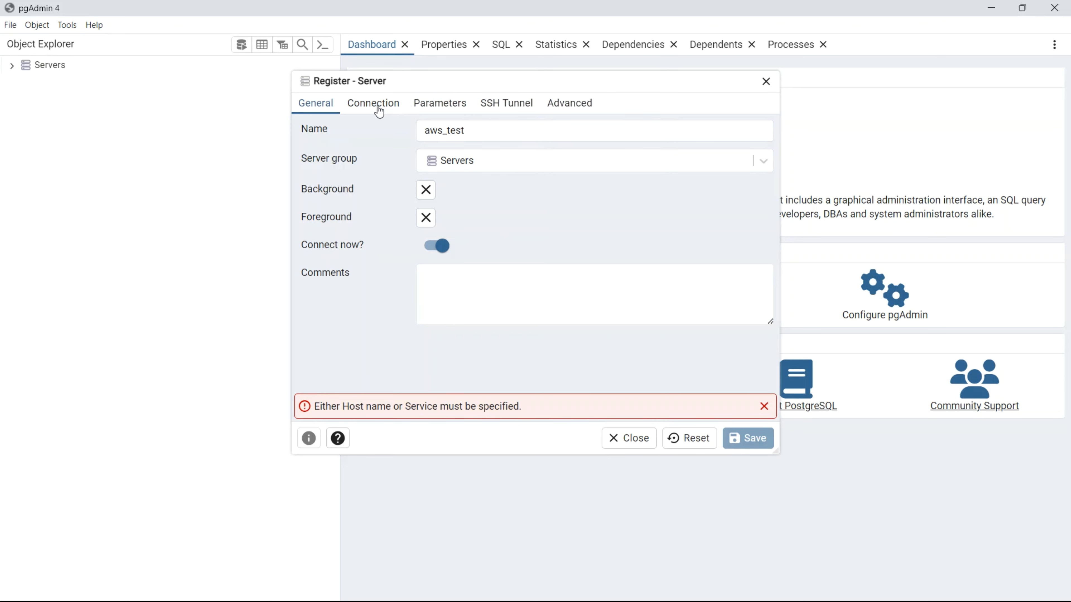
left_click(383, 112)
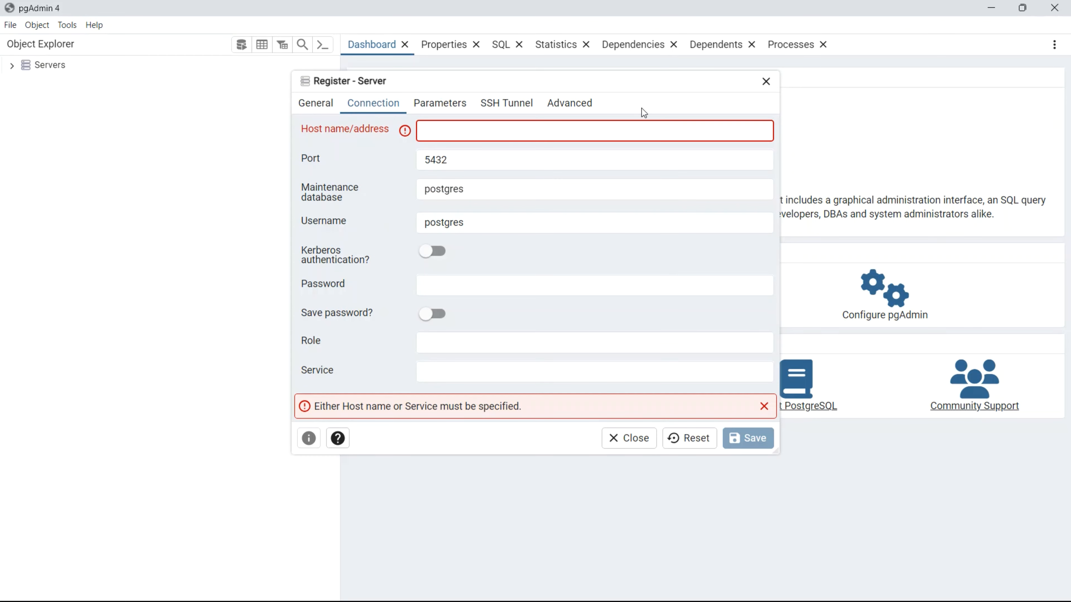
left_click(999, 7)
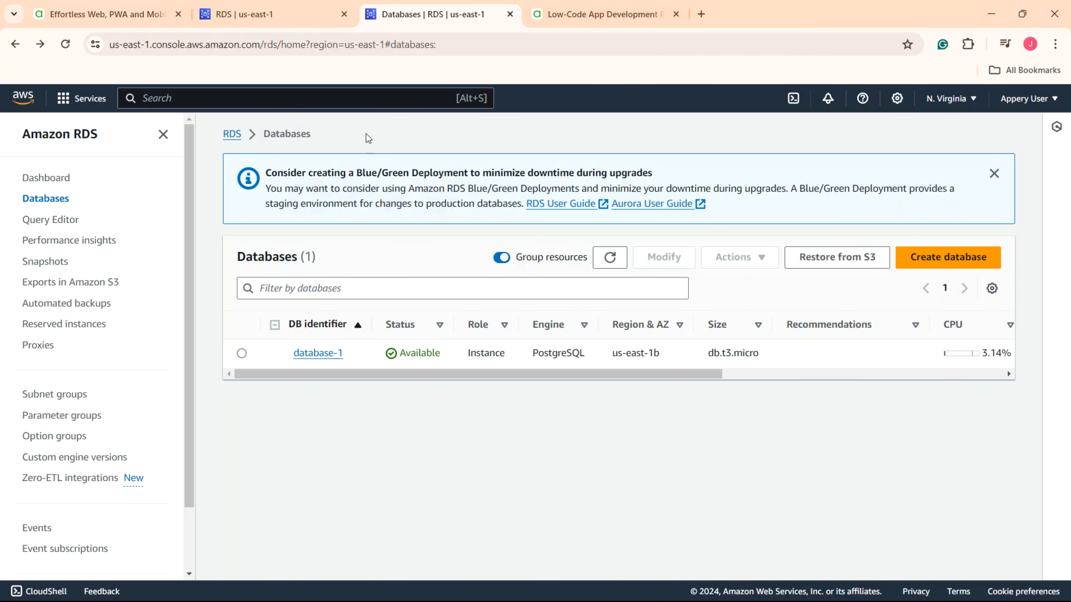
left_click(319, 356)
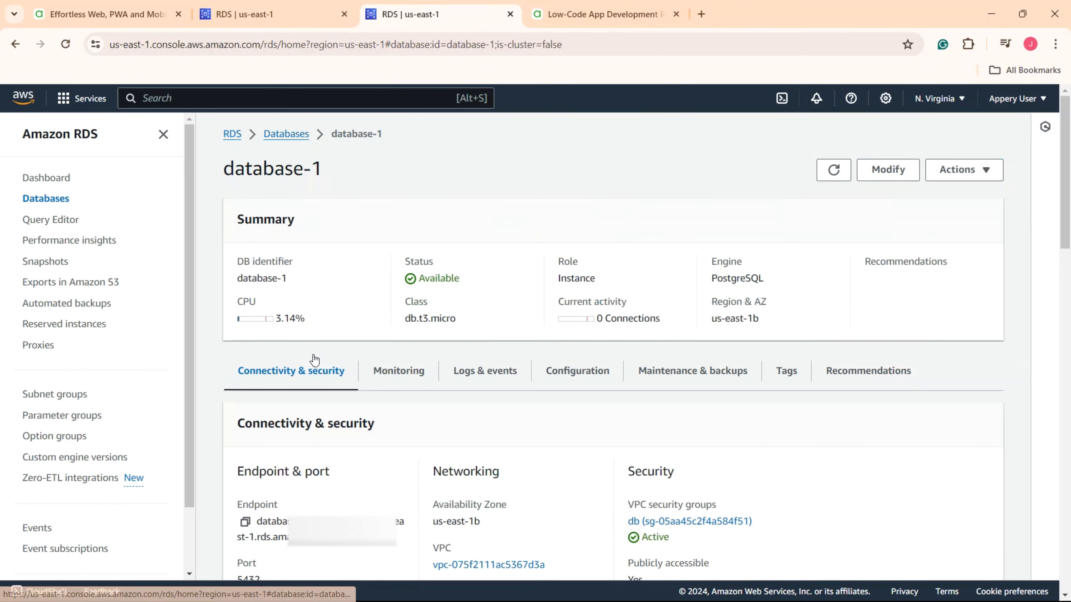
scroll(324, 379, "down", 2)
scroll(329, 403, "down", 1)
left_click(245, 383)
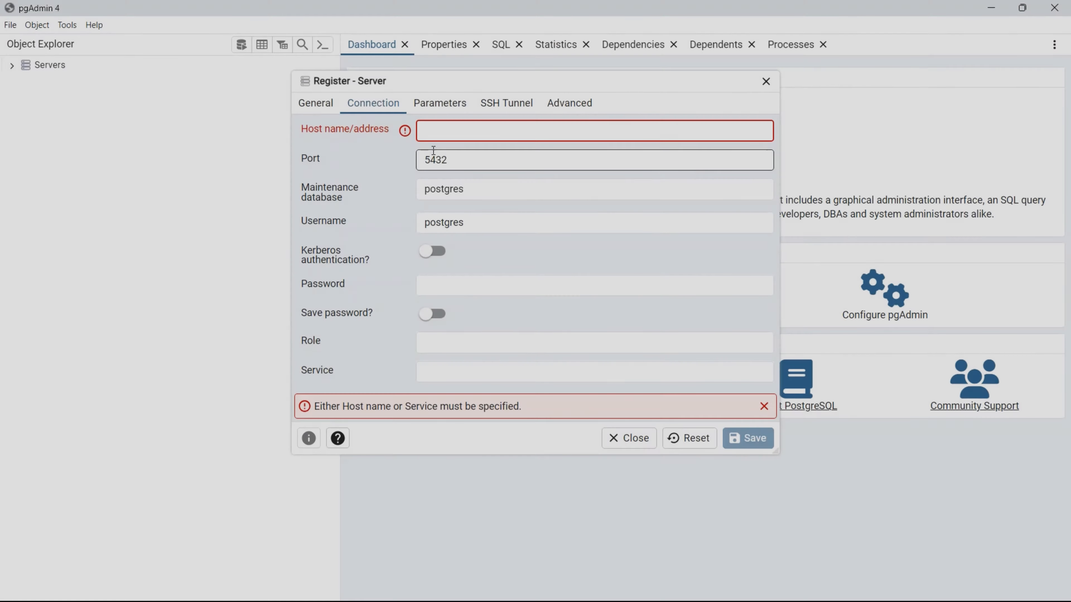
- Set the endpoint as host, db1 as maintenance database, a saved password, and save
key("ctrl+v")
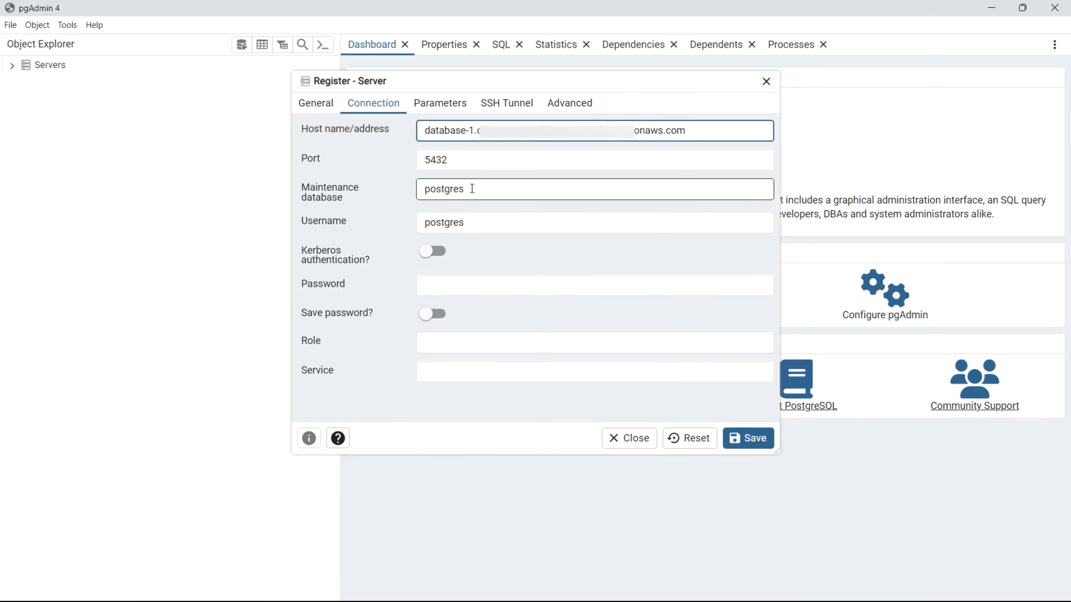
left_click_drag(472, 189, 419, 190)
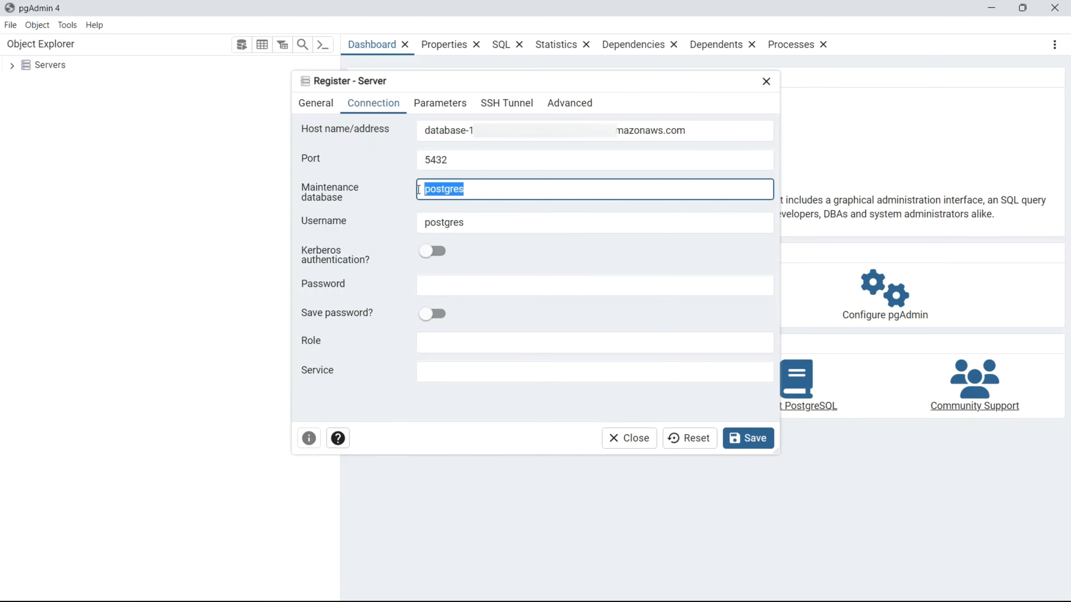
type("db1")
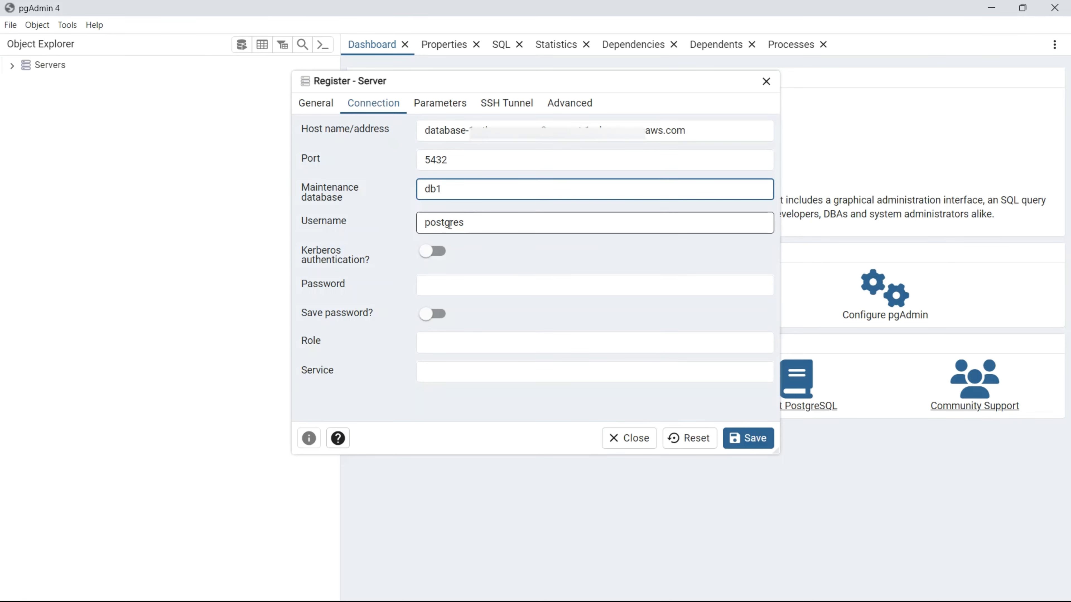
left_click(447, 289)
type("****")
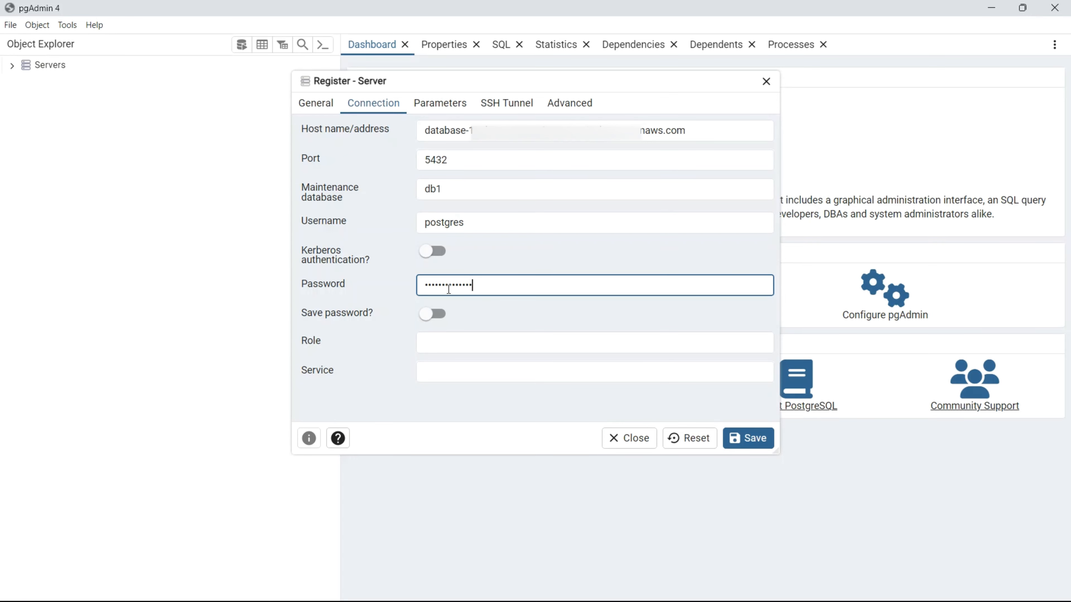
left_click(430, 316)
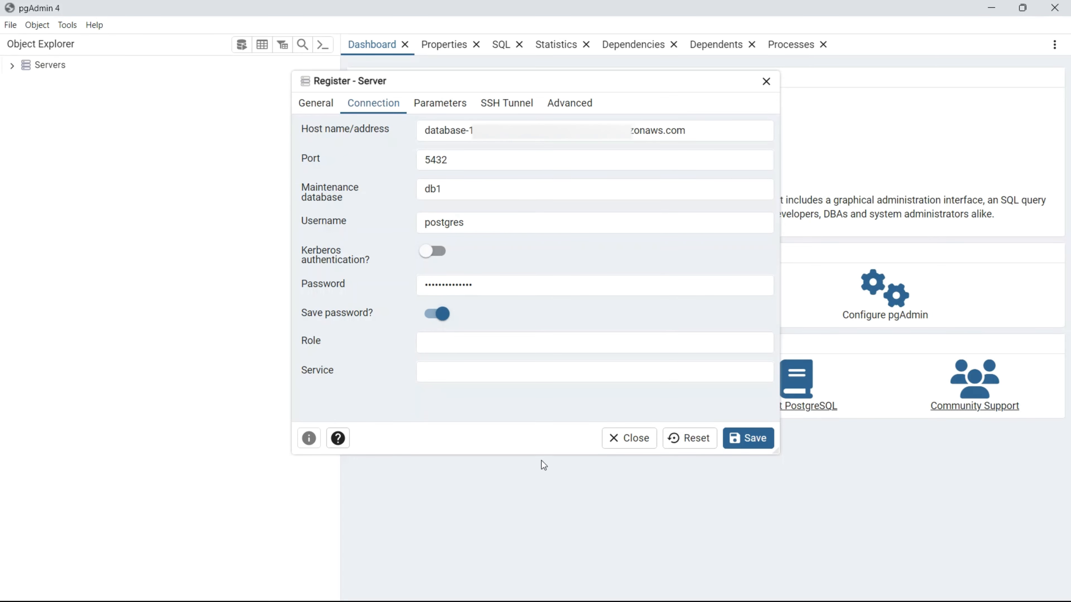
left_click(751, 448)
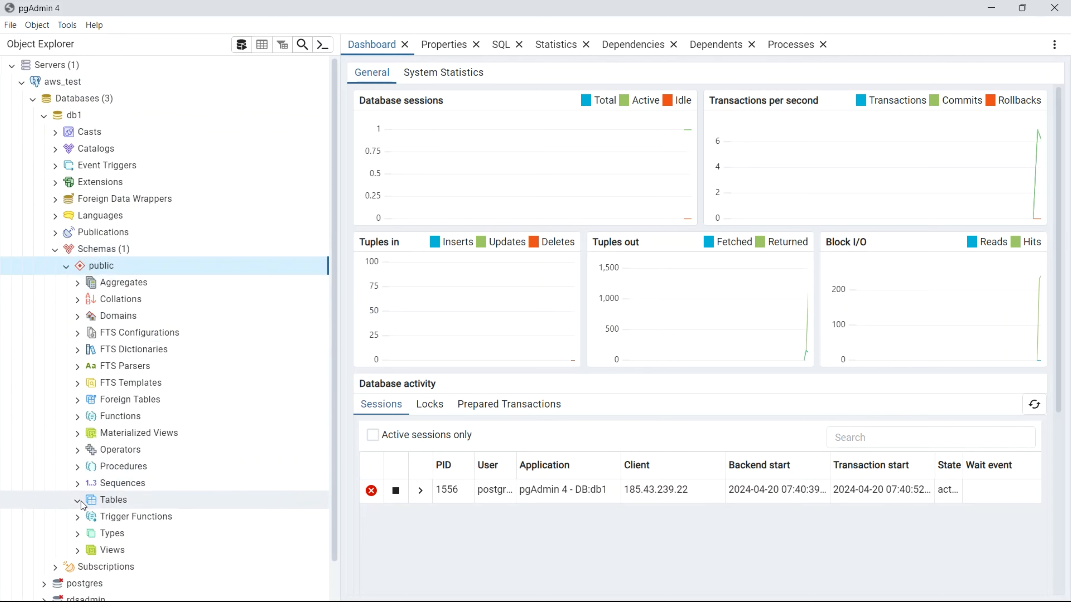
- Start a new table named test with an integer id column
right_click(120, 501)
mouse_move(173, 404)
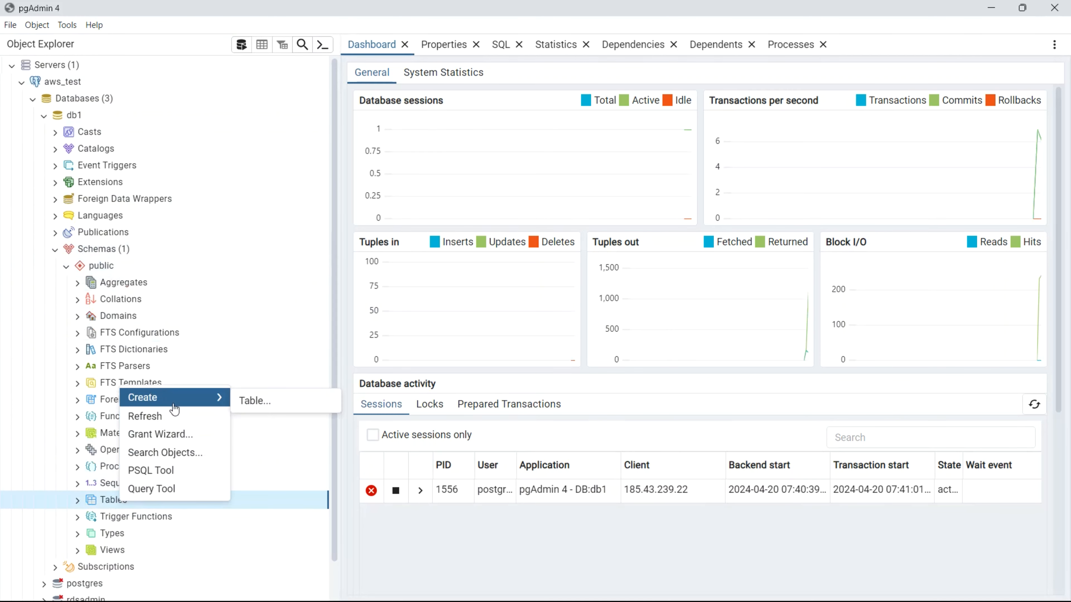
left_click(266, 409)
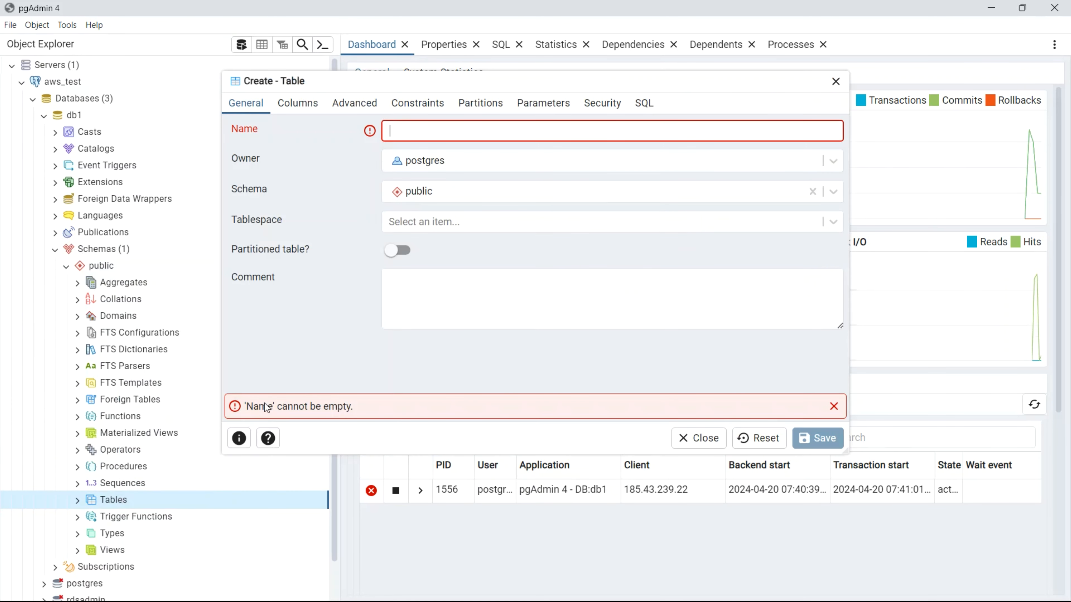
type("test")
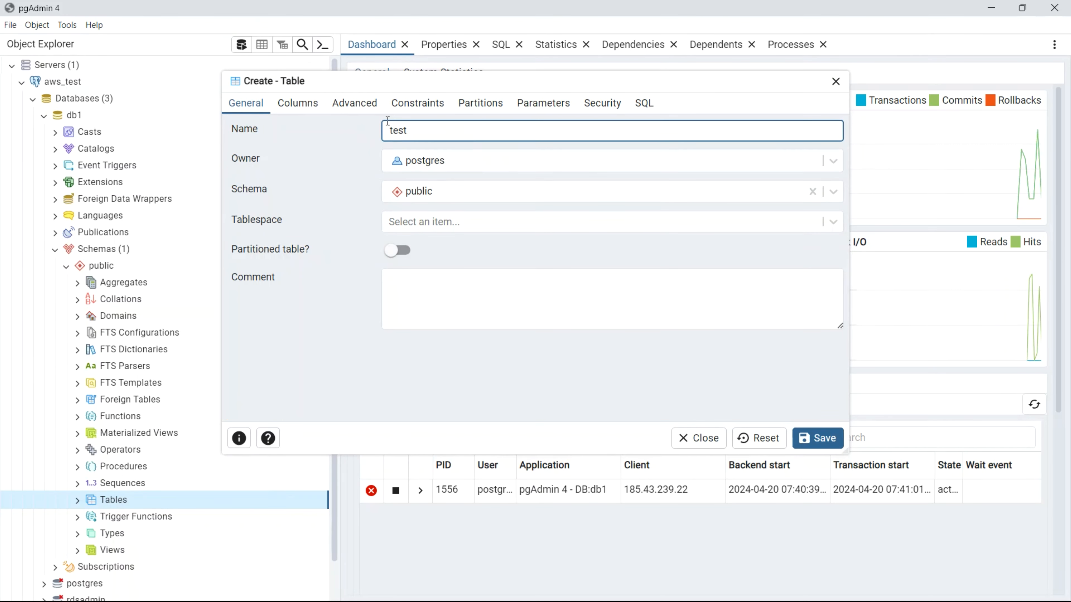
left_click(306, 107)
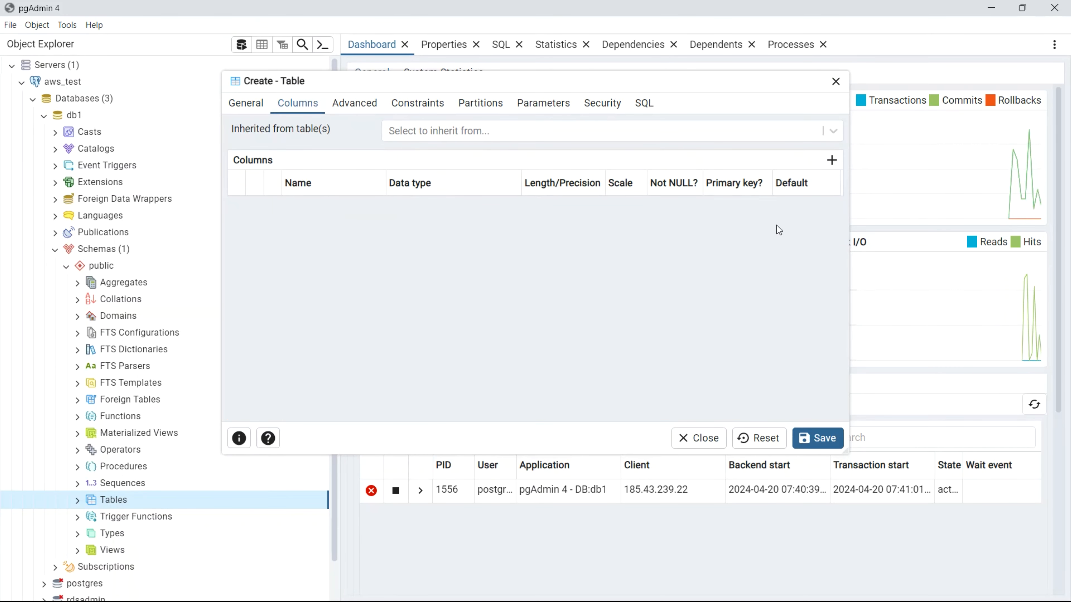
left_click(832, 161)
type("id")
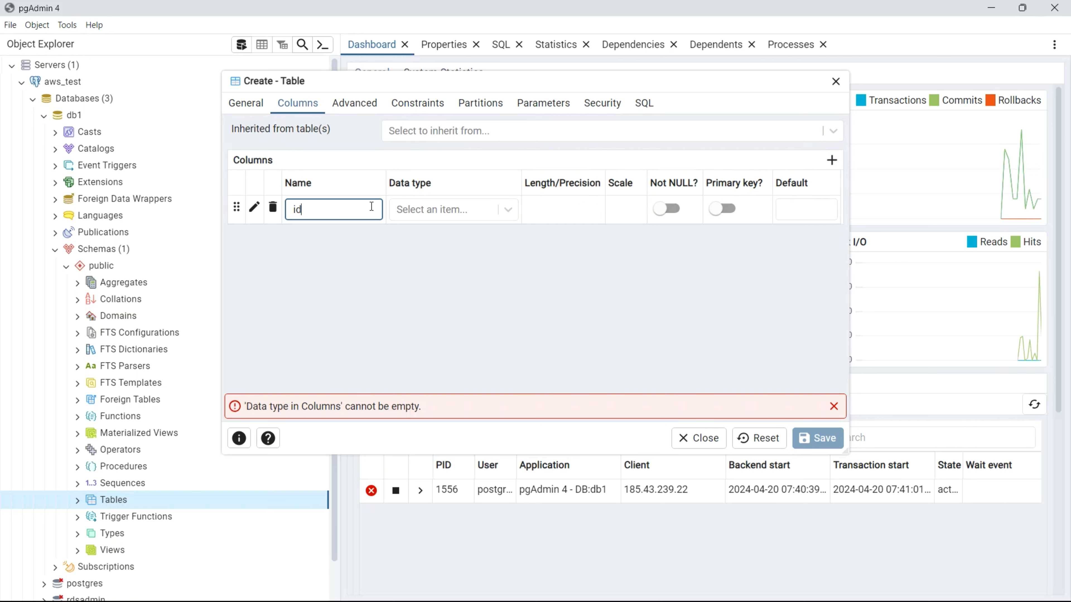
left_click(466, 210)
type("inte")
left_click(434, 237)
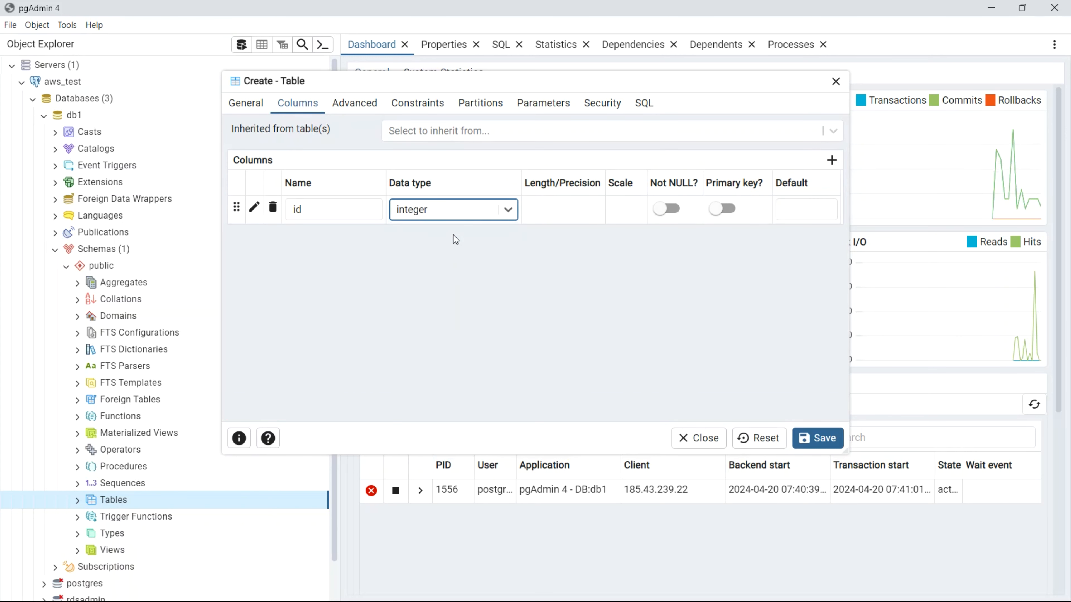
- Add a character varying(100) name column, make id Not NULL primary key, and save
left_click(831, 161)
type("name")
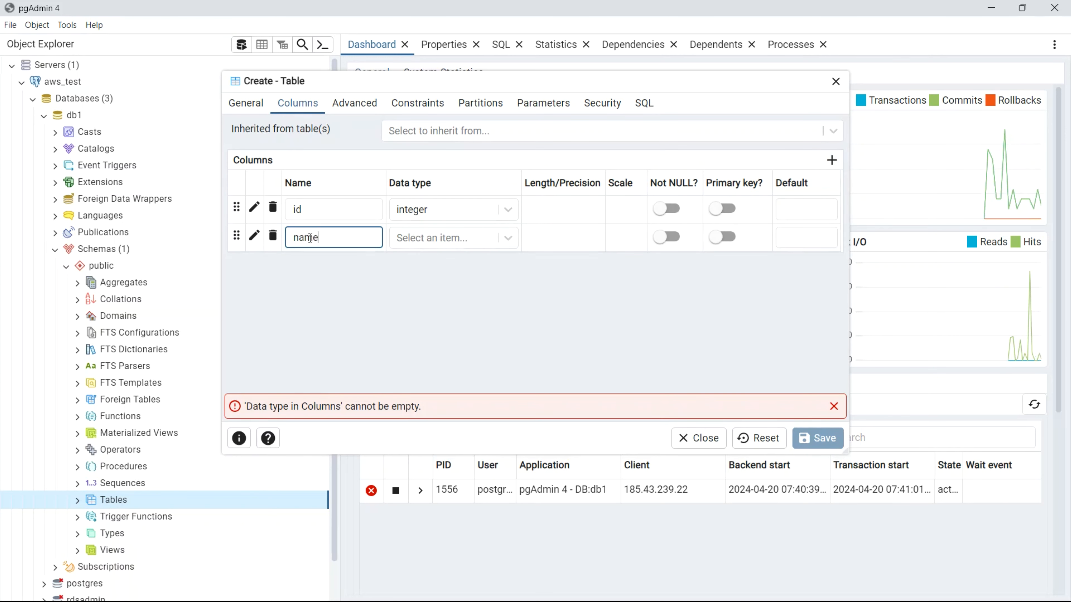
left_click(428, 240)
type("char")
left_click(438, 365)
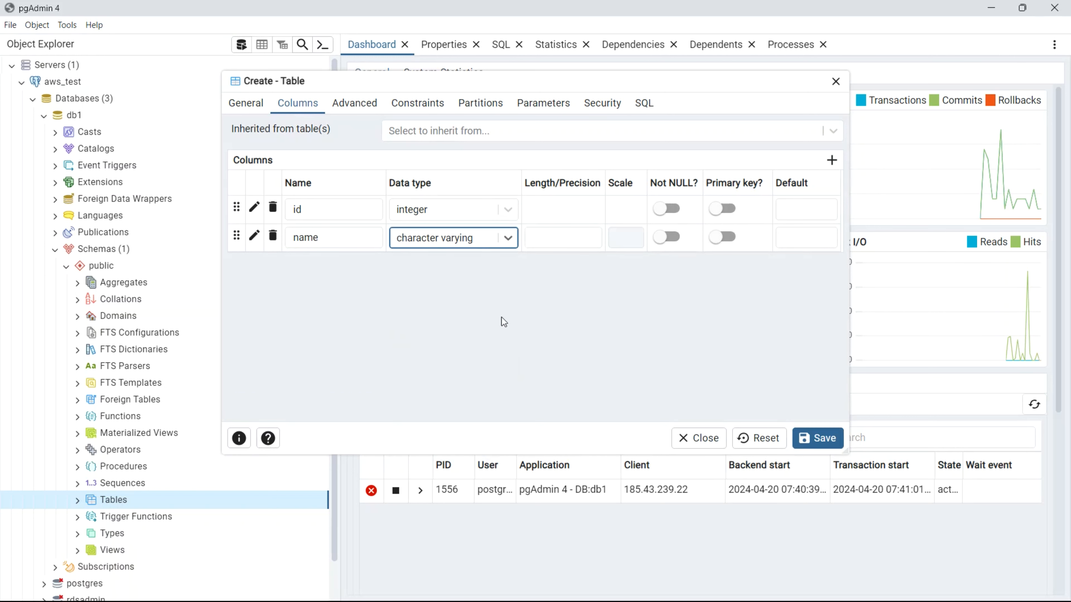
left_click(573, 239)
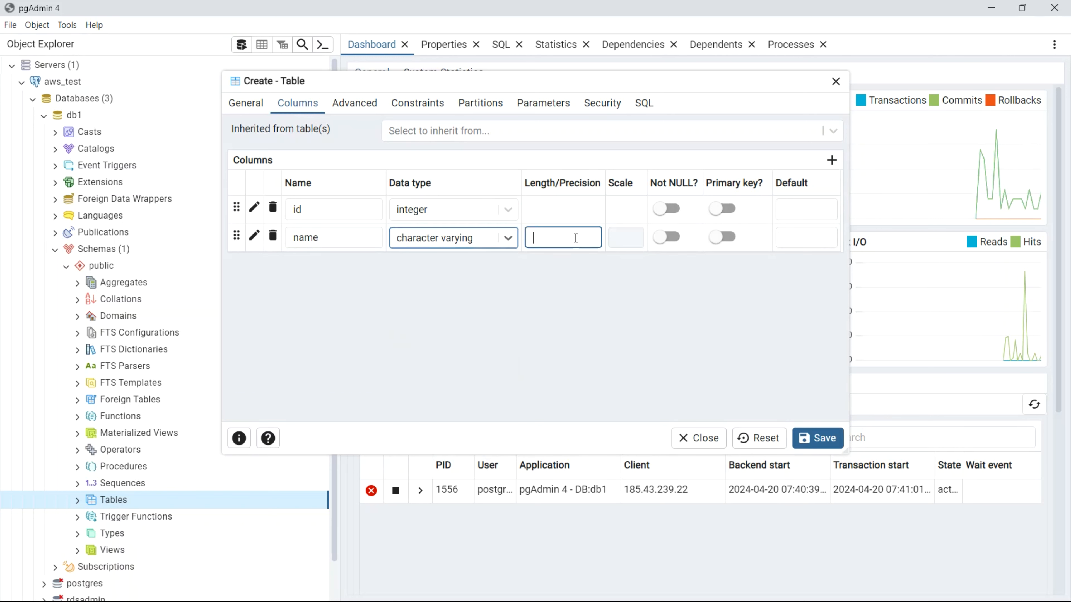
type("100")
left_click(670, 209)
left_click(726, 208)
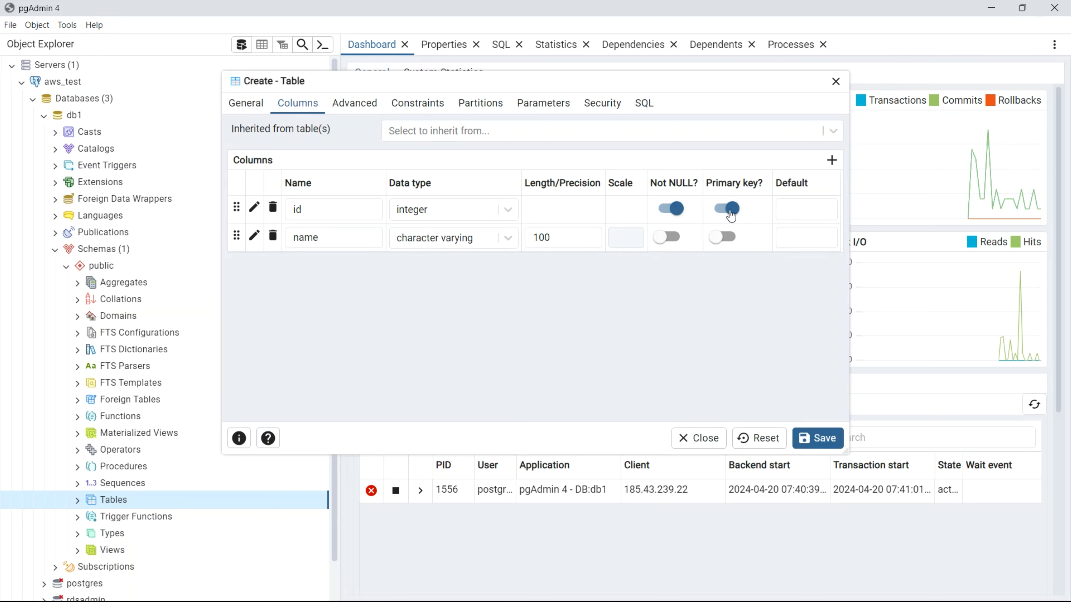
left_click(829, 439)
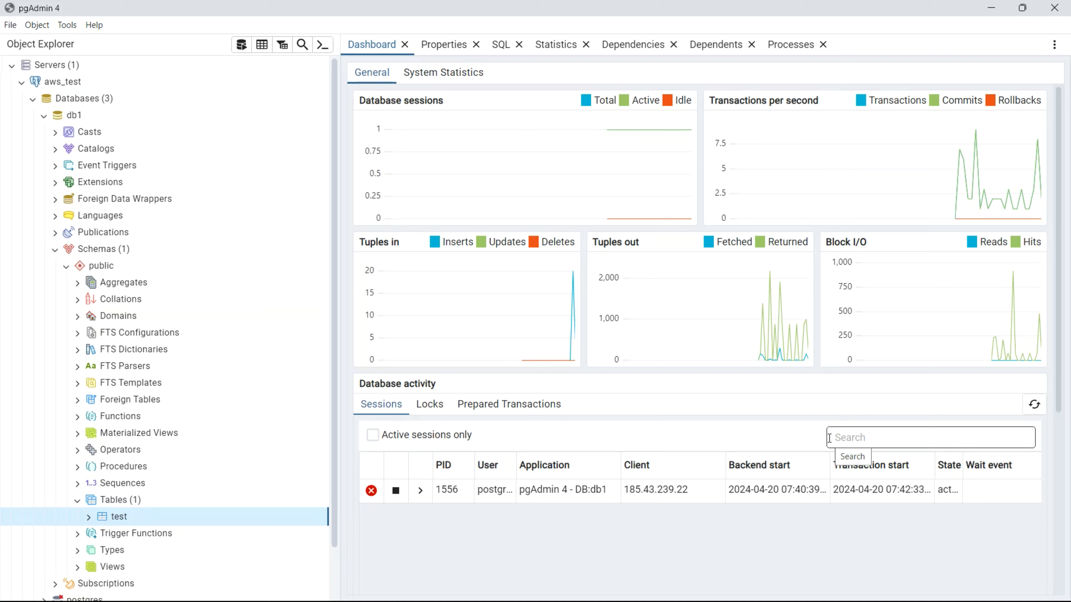
- Open all rows of the test table and add a first row named 'Test data 1'
right_click(152, 515)
mouse_move(244, 437)
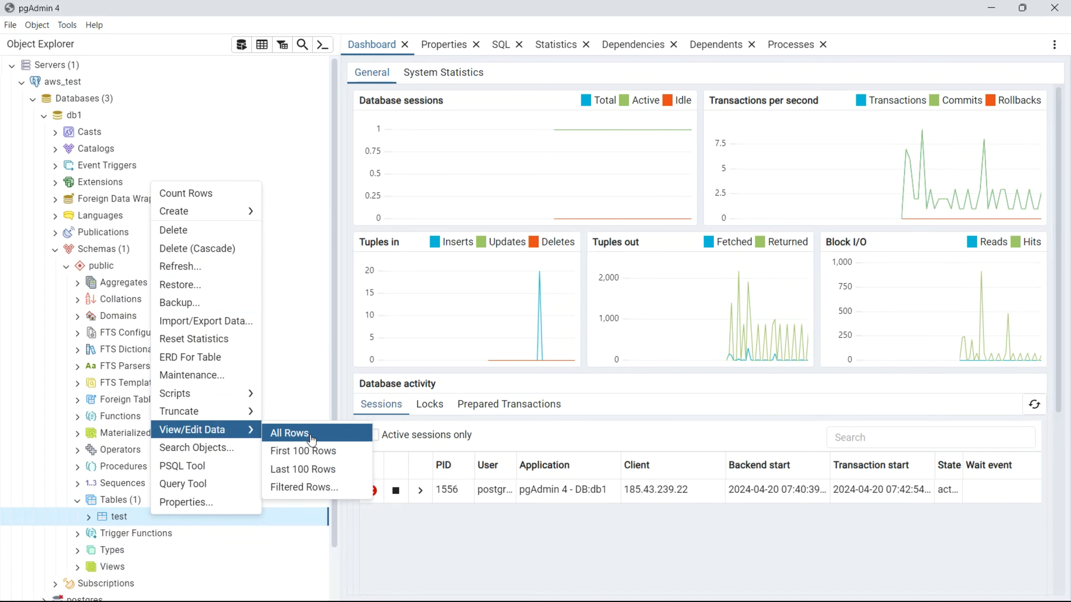
left_click(311, 438)
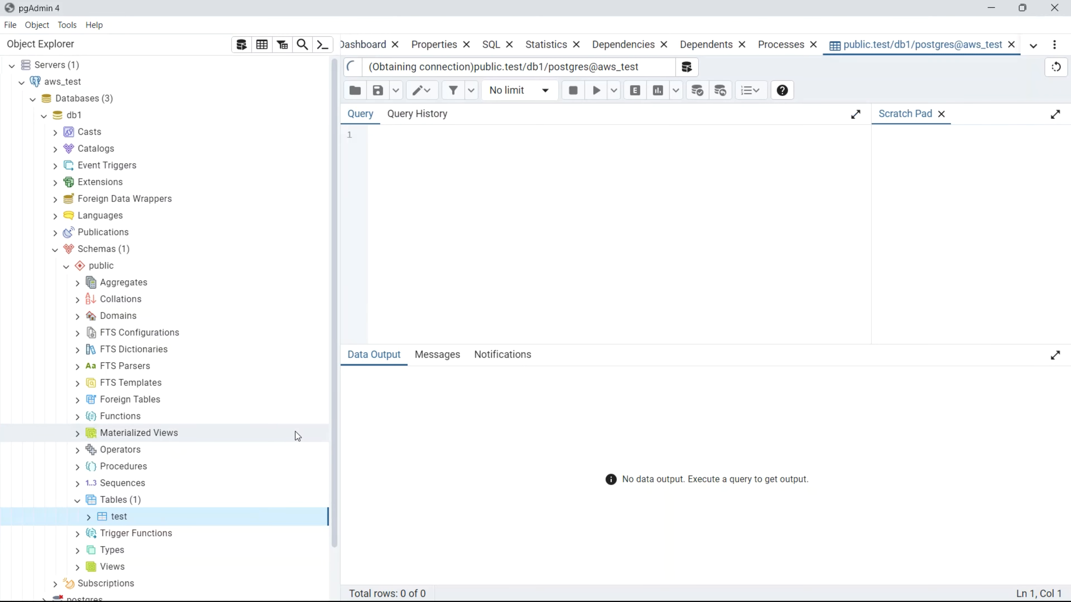
left_click(354, 378)
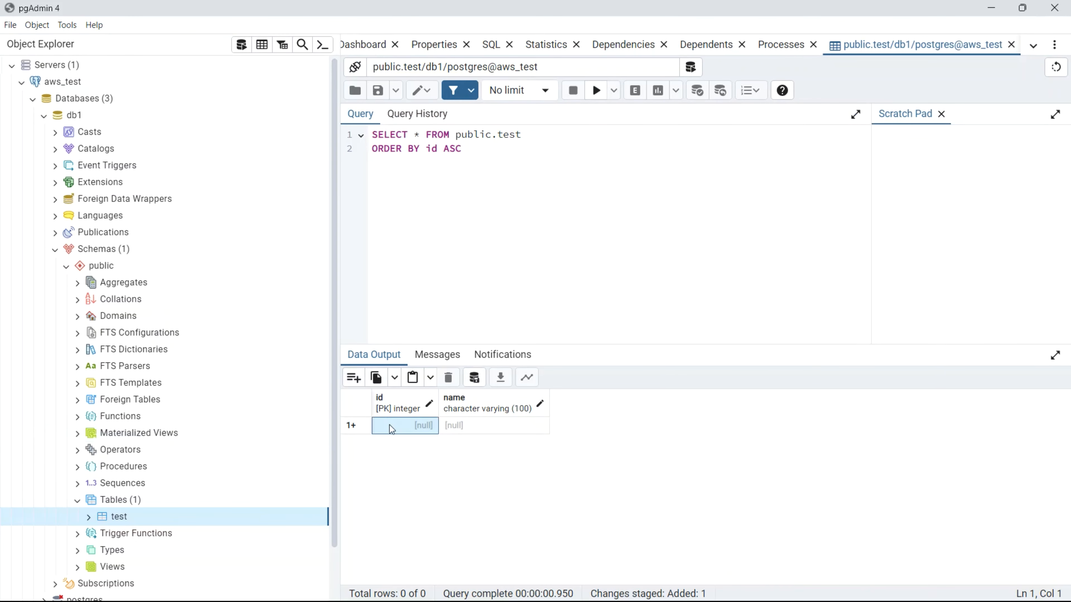
double_click(481, 431)
type("Test data 1")
key("Return")
left_click(359, 429)
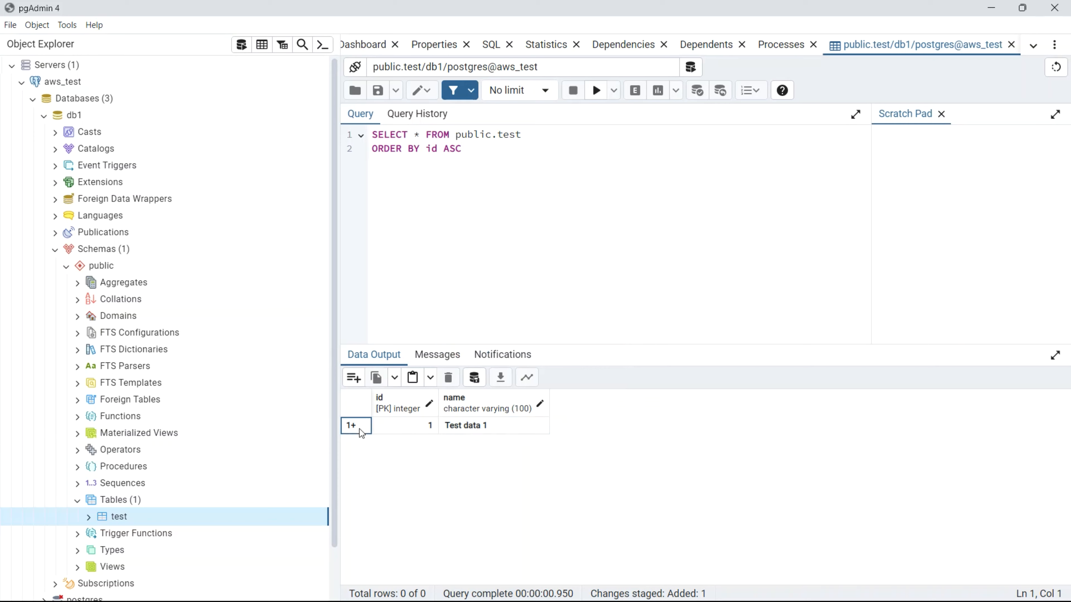
- Add a second row with id 2 and name 'test data 2'
left_click(353, 378)
left_click(404, 447)
type("2")
double_click(465, 446)
type("test data 2")
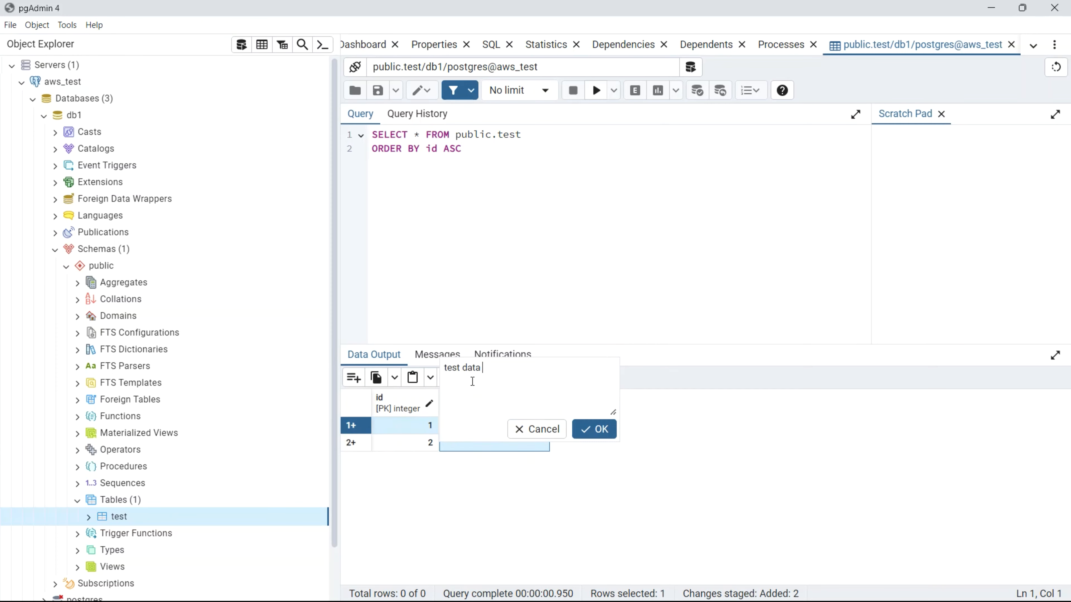
key("Return")
- Add a third row with id 3 and name 'test data 3', then save the rows
left_click(354, 378)
left_click(410, 446)
type("3")
double_click(467, 443)
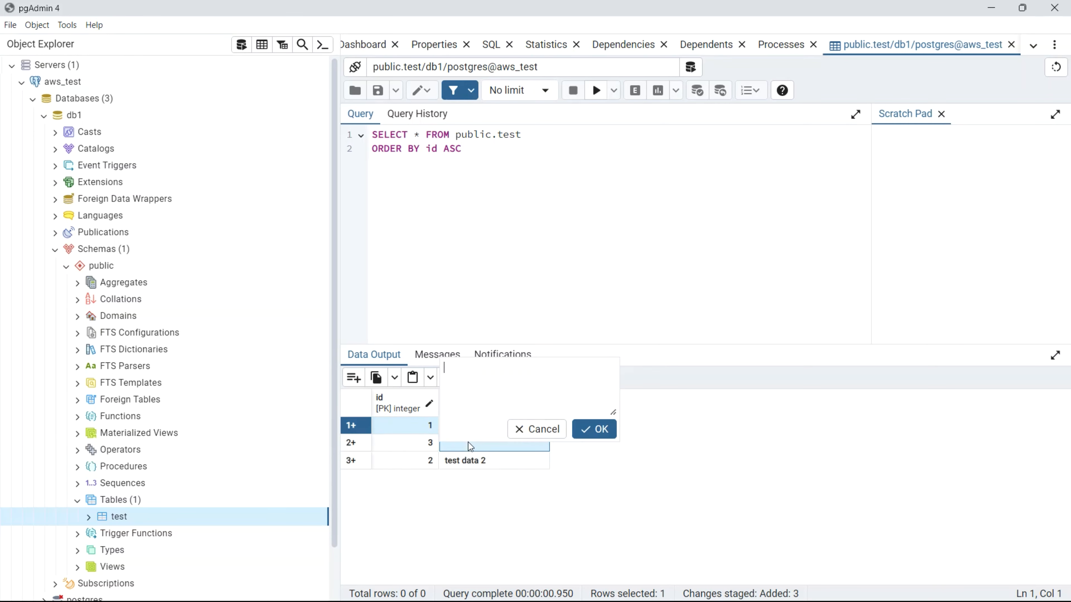
type("test data 3")
key("Return")
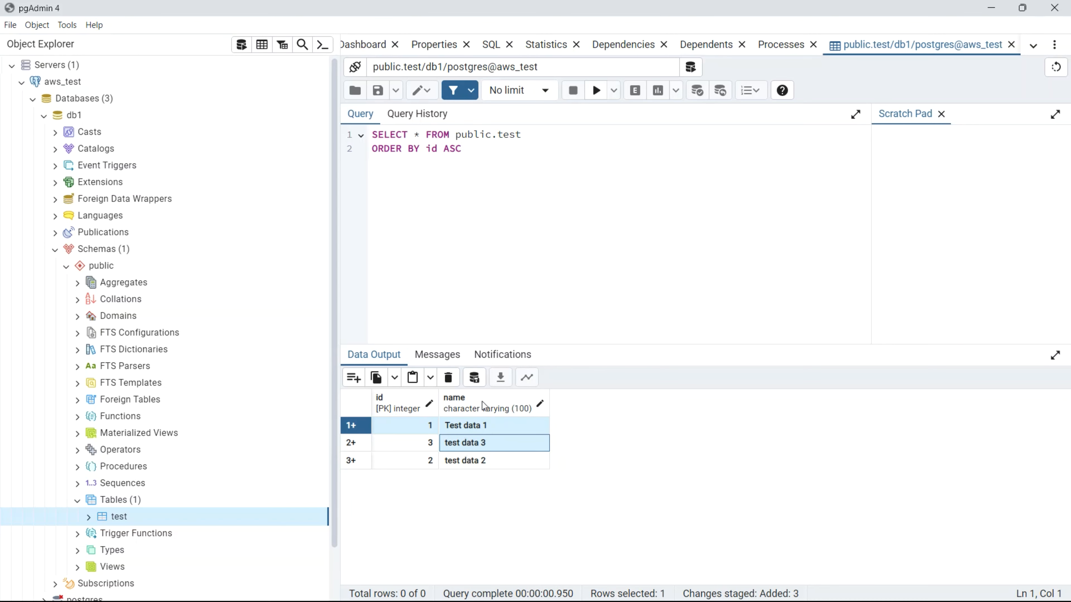
left_click(474, 377)
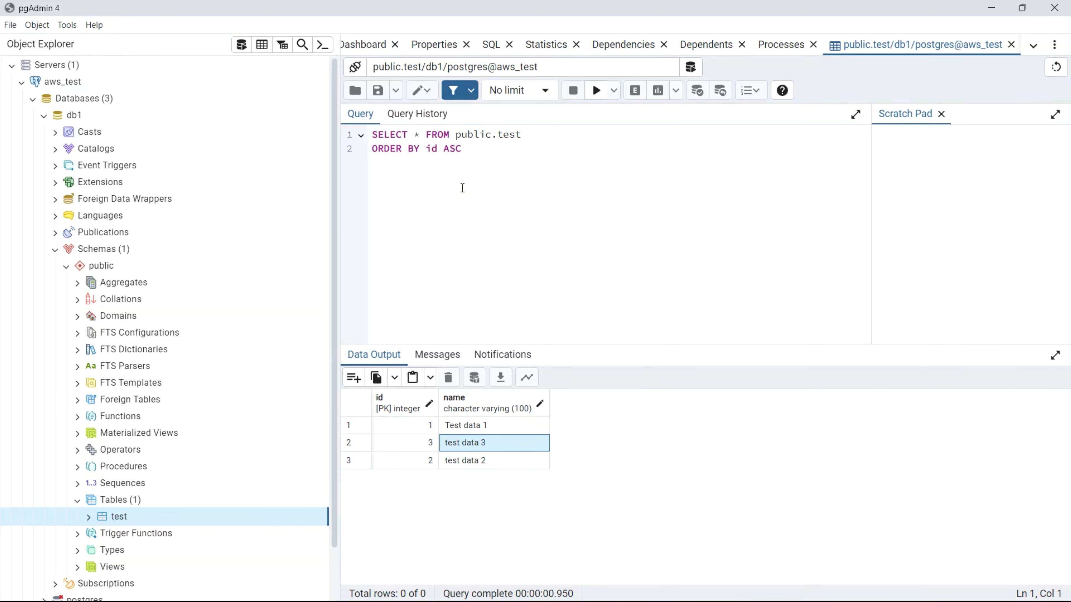
- Show the test table's properties down to its primary key test_pkey
left_click(429, 45)
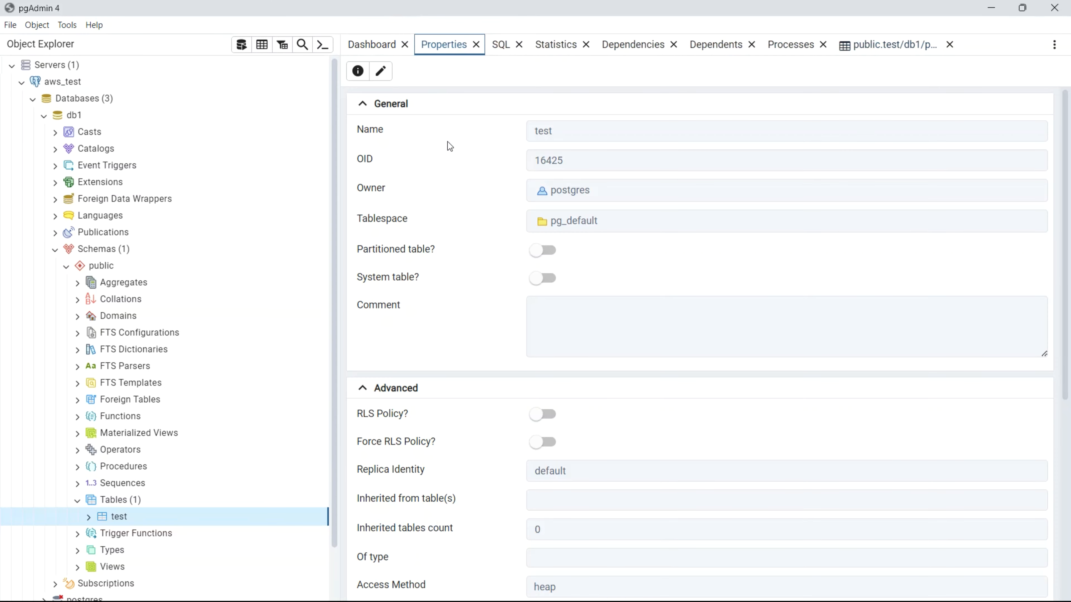
scroll(448, 478, "down", 5)
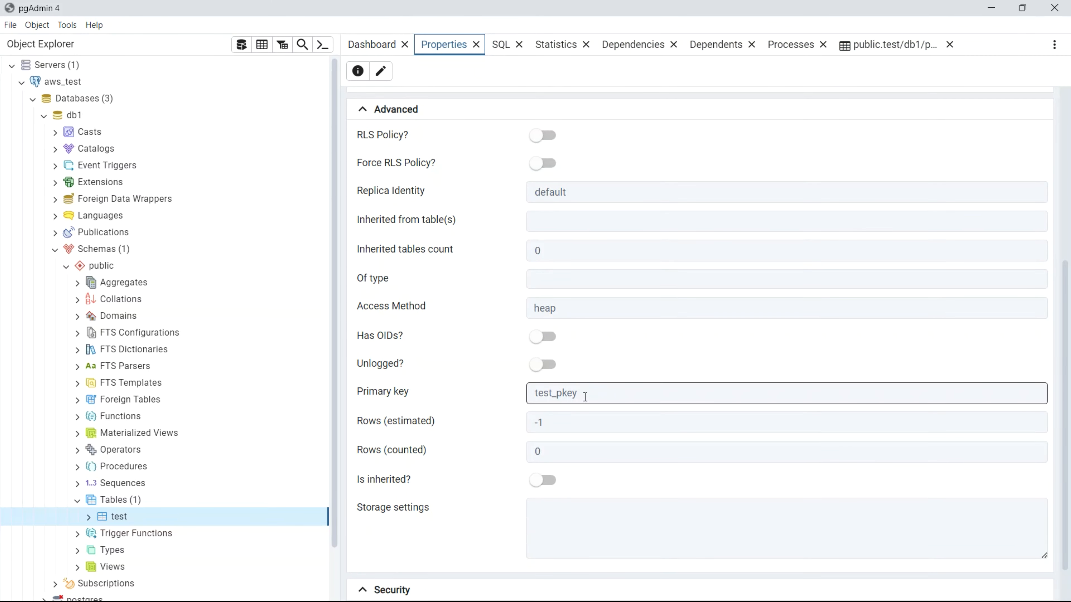
left_click_drag(583, 395, 528, 407)
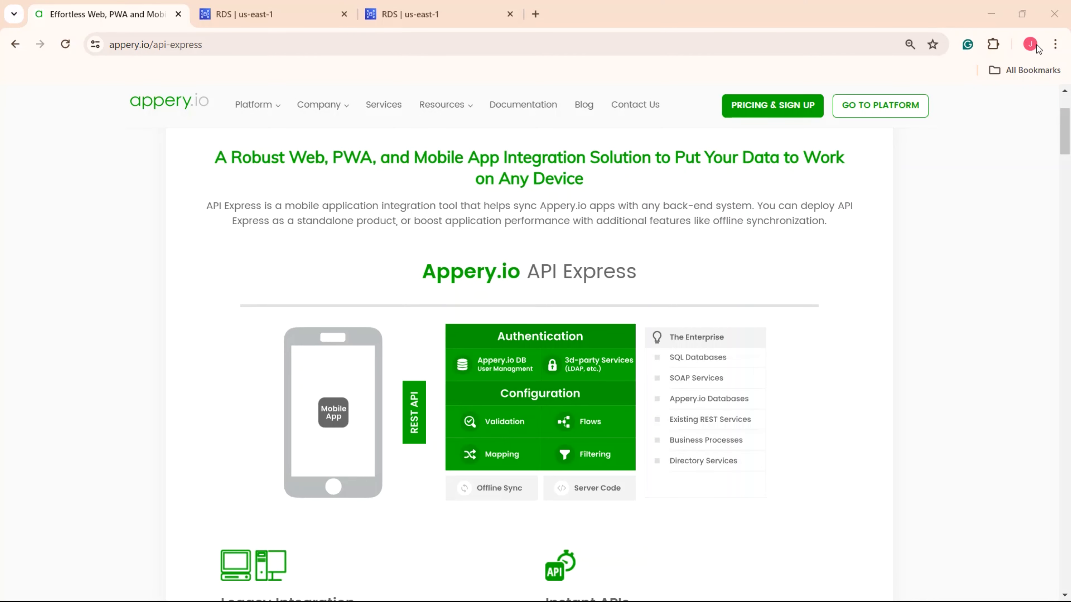
- Go to the Appery.io platform, log in, and begin a new DB connection in API Express
left_click(880, 107)
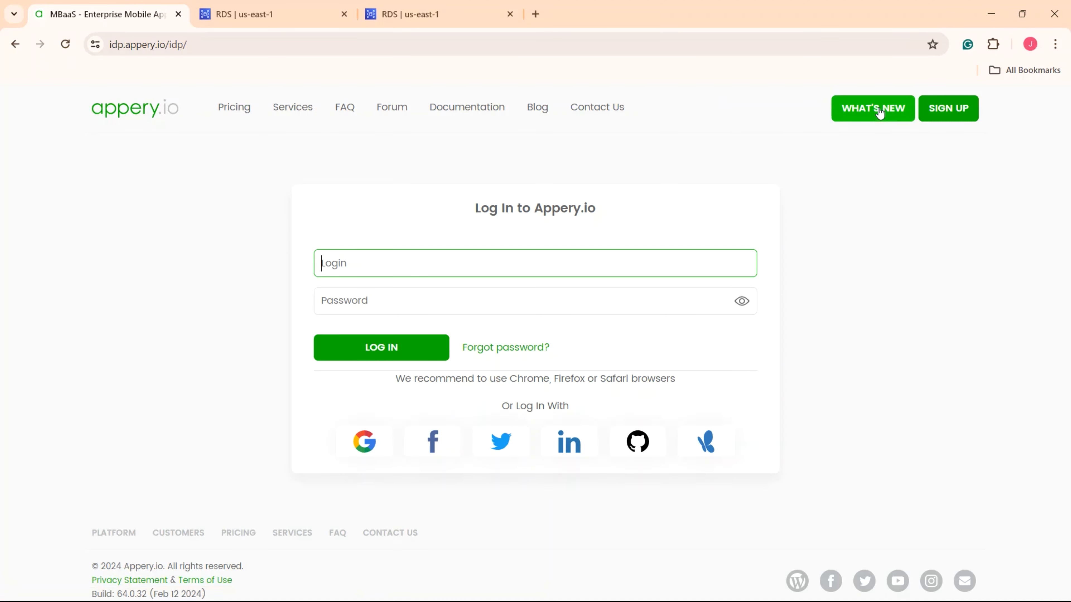
left_click(424, 350)
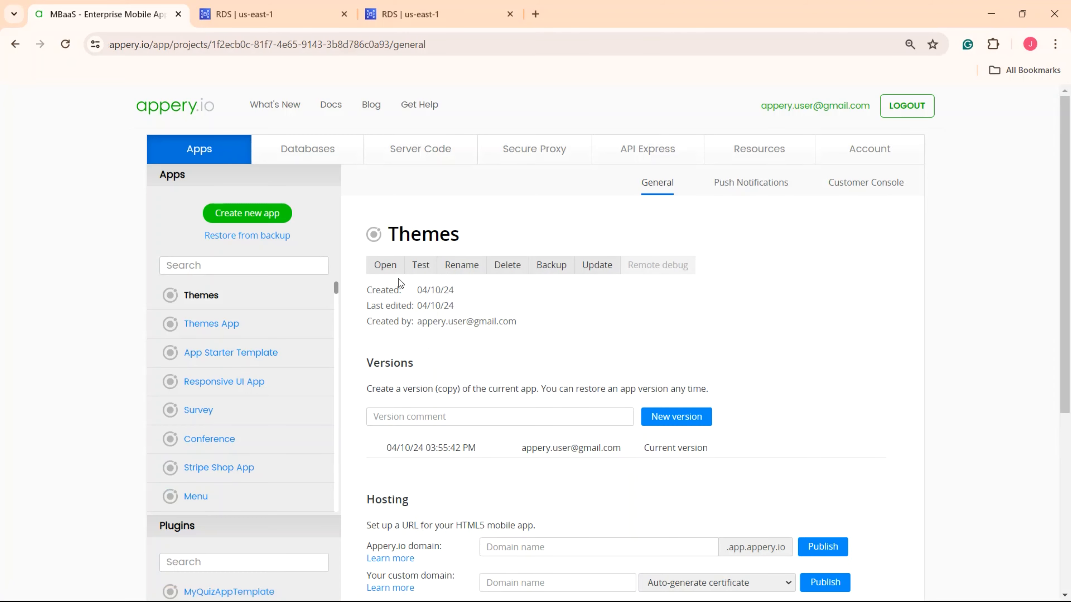
left_click(644, 160)
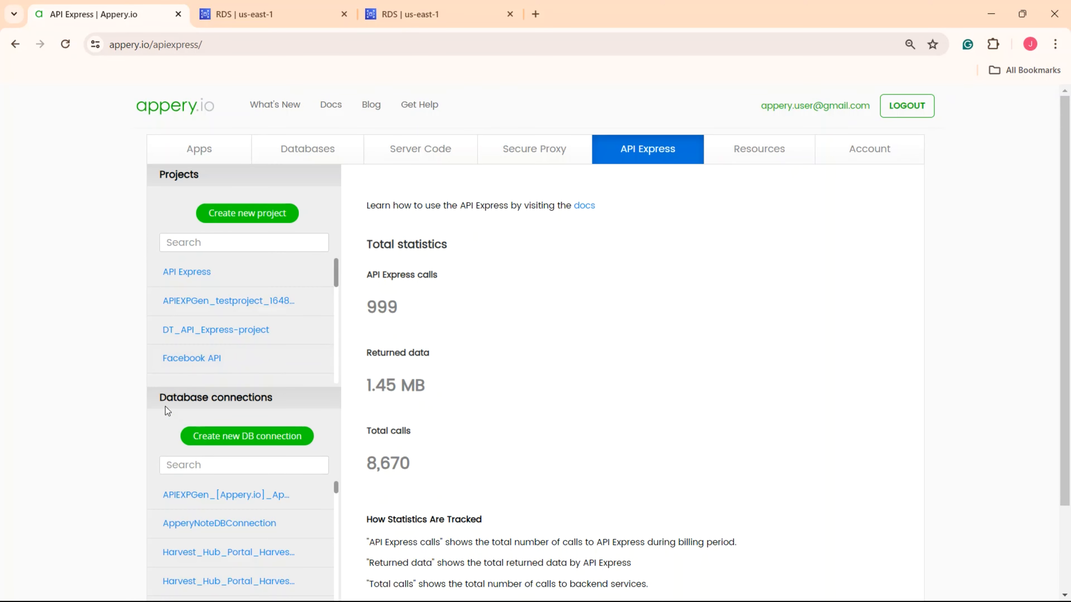
left_click(251, 441)
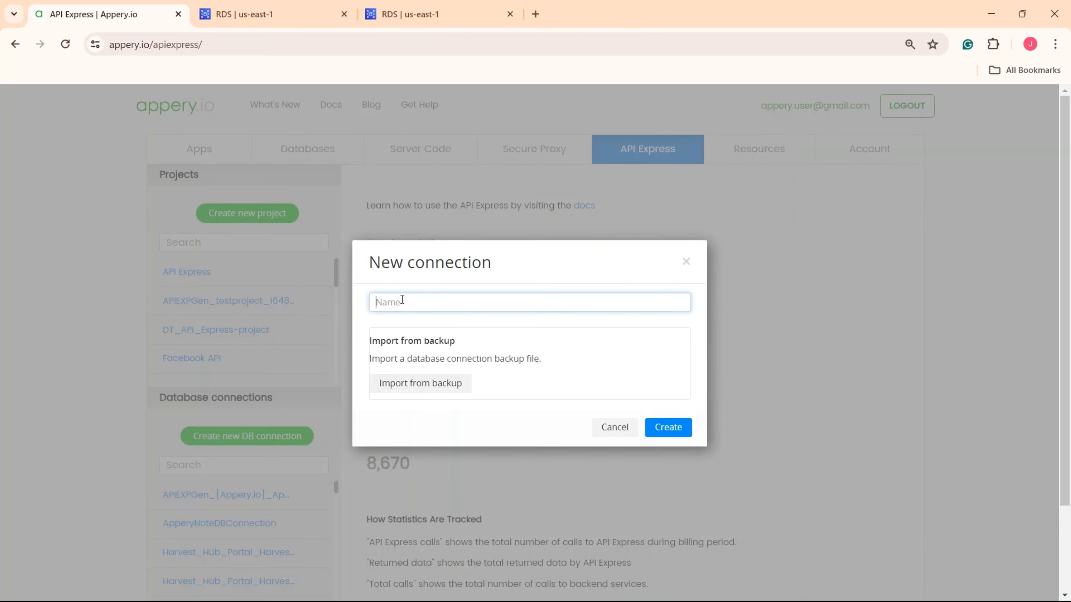
- Create the AWStest connection with database type PostgreSQL and Configuration edit mode BASIC
type("AWStest")
left_click(672, 431)
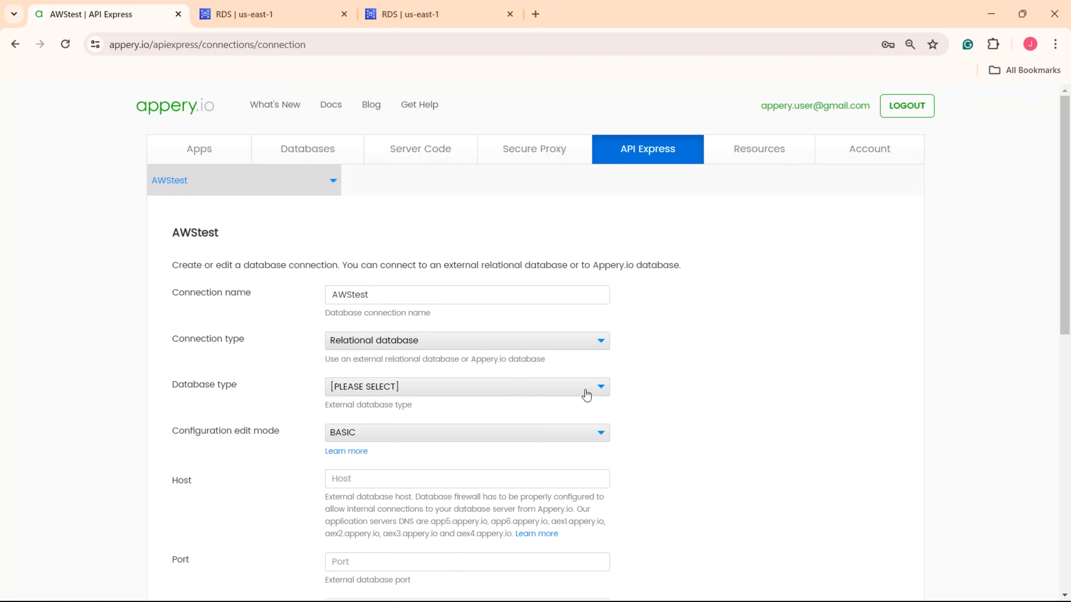
left_click(601, 400)
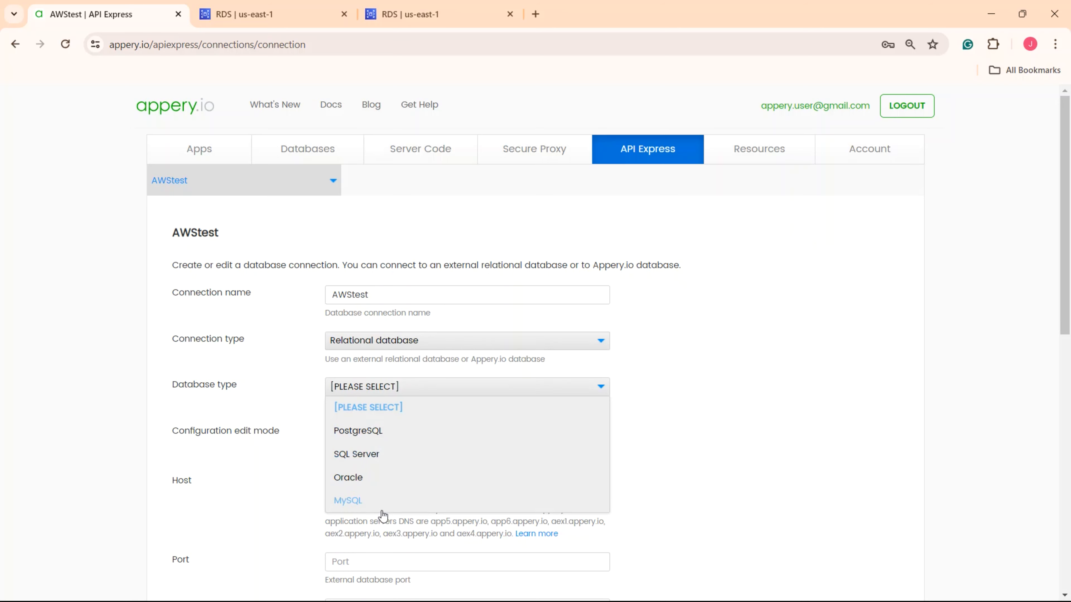
left_click(369, 438)
left_click(366, 435)
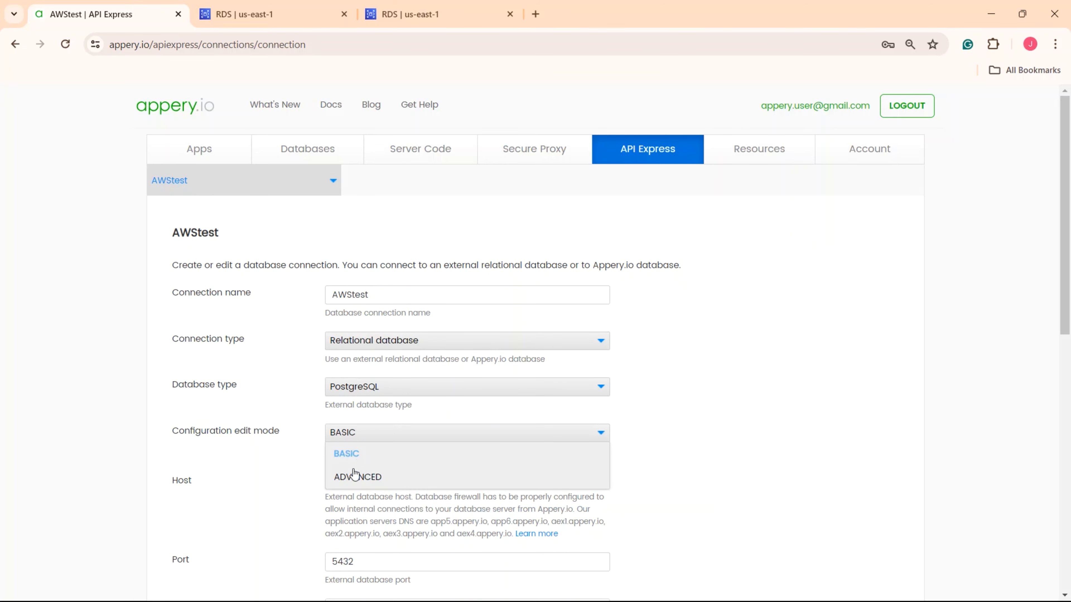
left_click(356, 478)
scroll(356, 485, "down", 5)
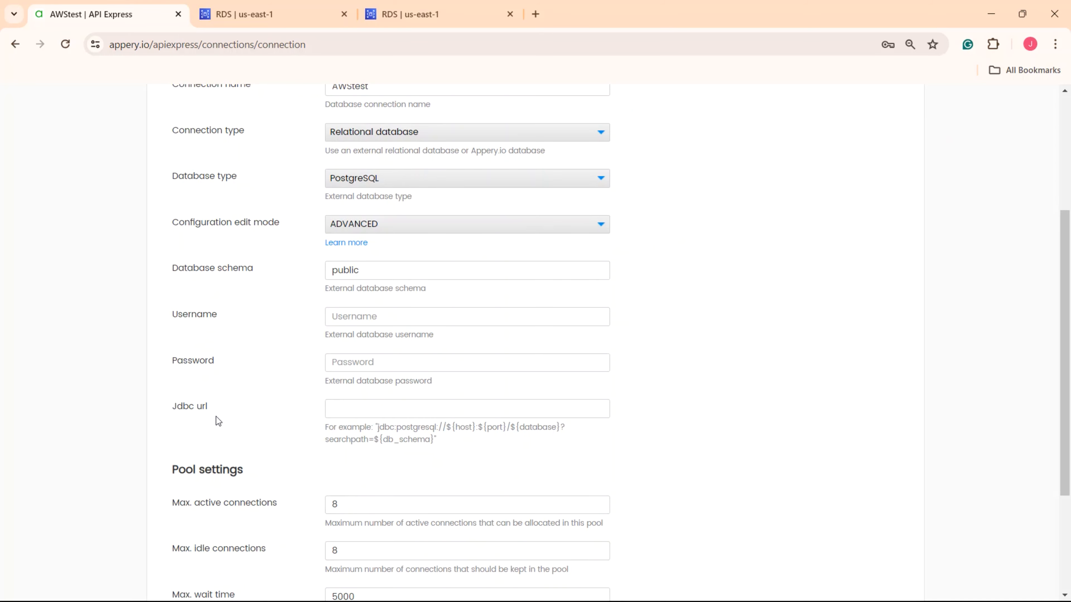
scroll(587, 446, "up", 5)
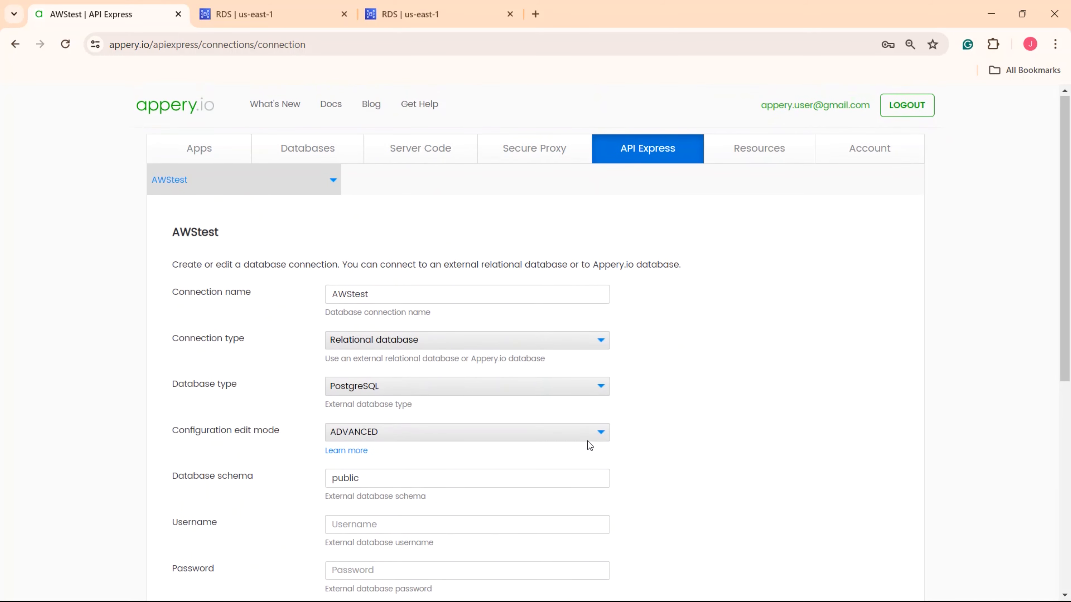
left_click(604, 436)
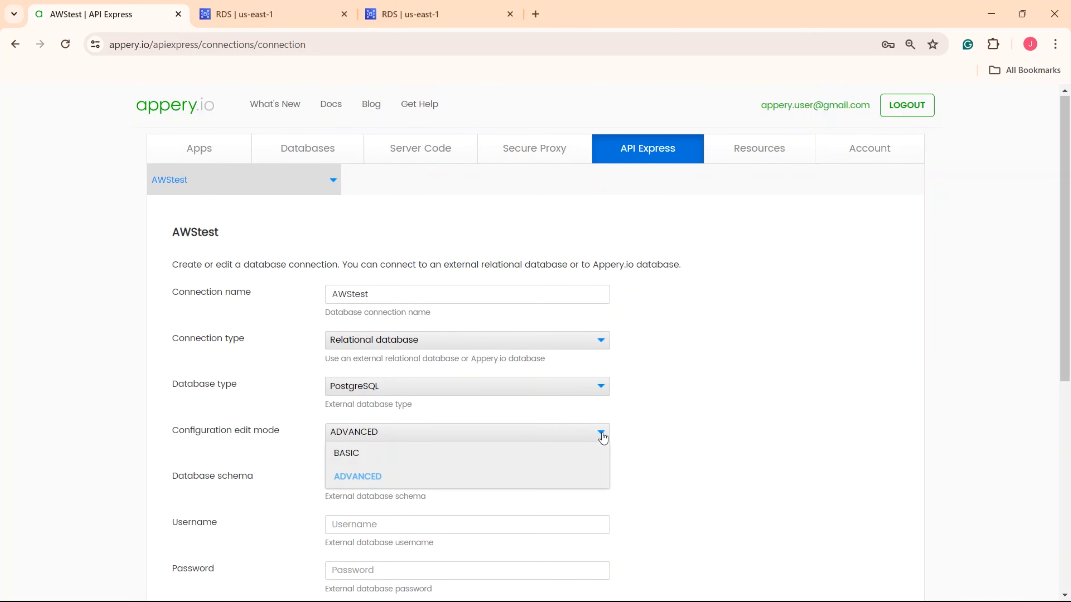
left_click(349, 451)
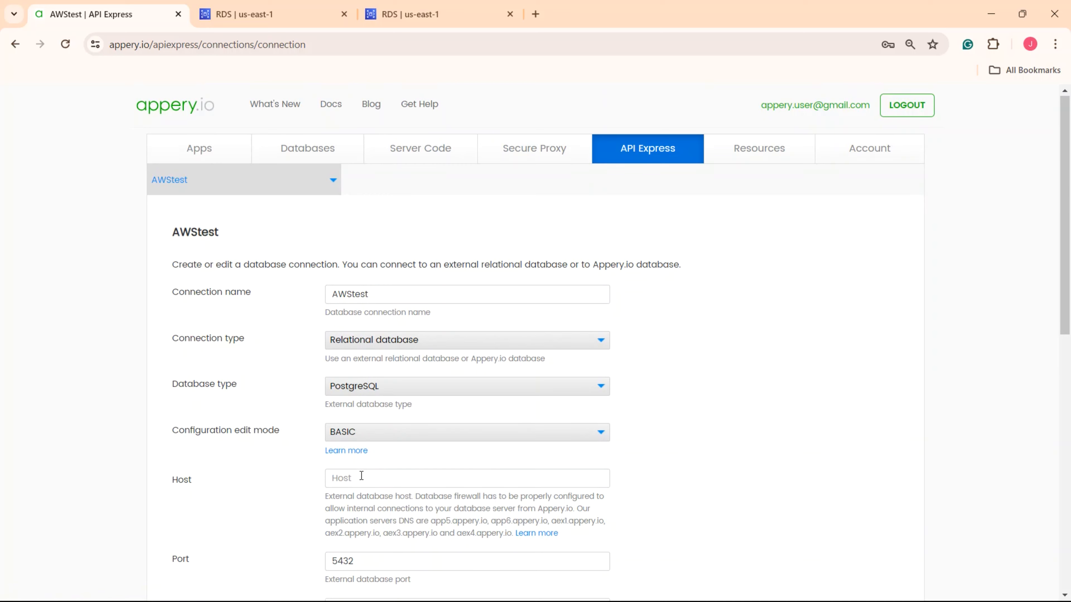
left_click(428, 16)
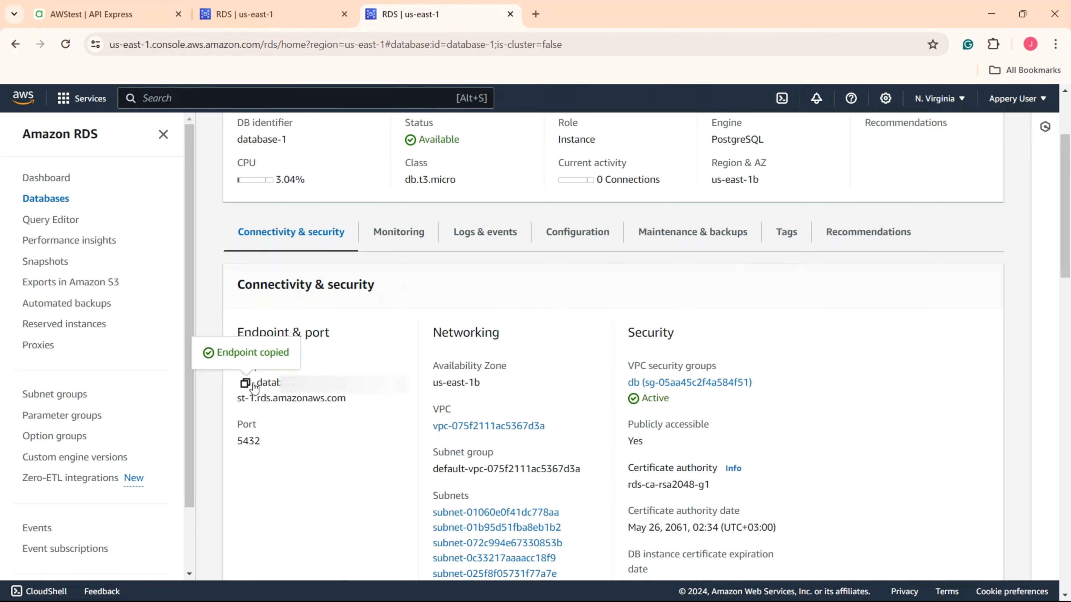
- Paste the RDS endpoint as Host and enter database db1 with user postgres
left_click(139, 19)
left_click(371, 478)
key("ctrl+v")
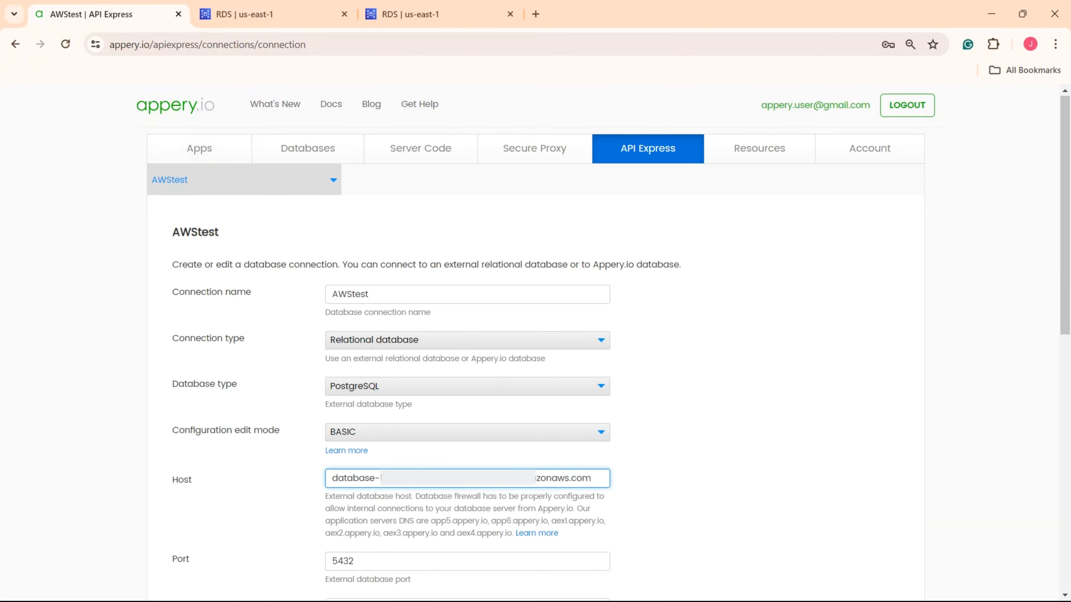
scroll(375, 494, "down", 3)
left_click(390, 470)
type("db1")
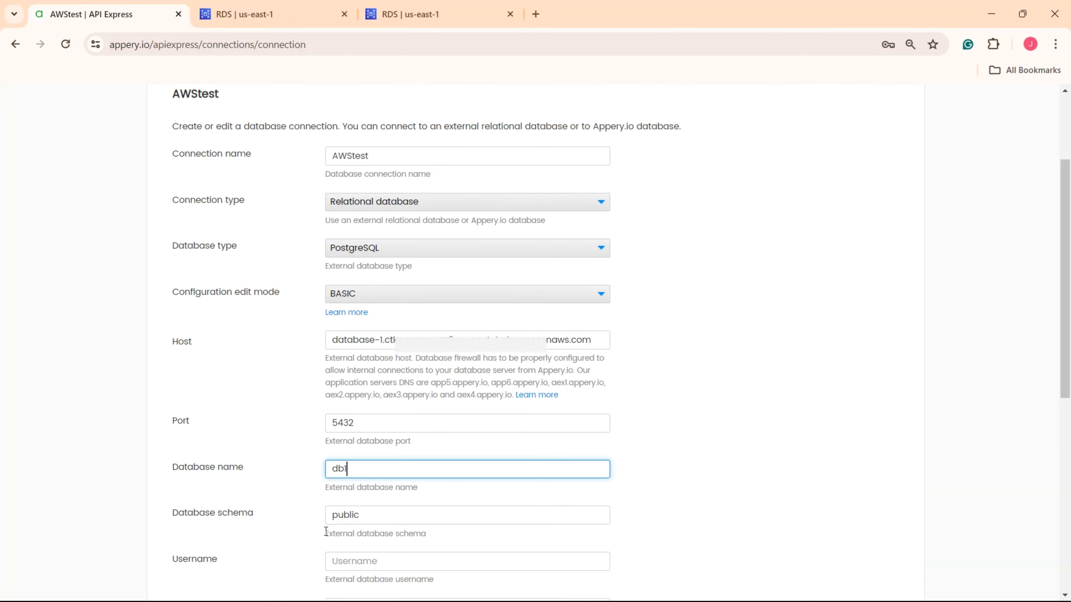
left_click(299, 532)
scroll(313, 530, "down", 3)
left_click(388, 428)
type("postgres")
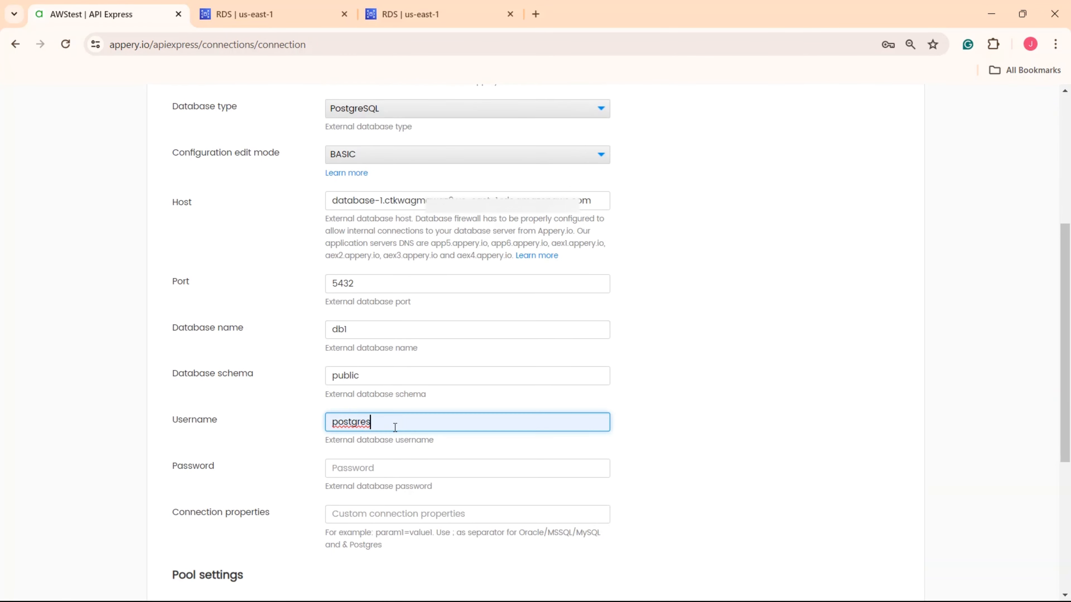
- Enter the database password, then test and save the AWStest connection
scroll(395, 446, "down", 2)
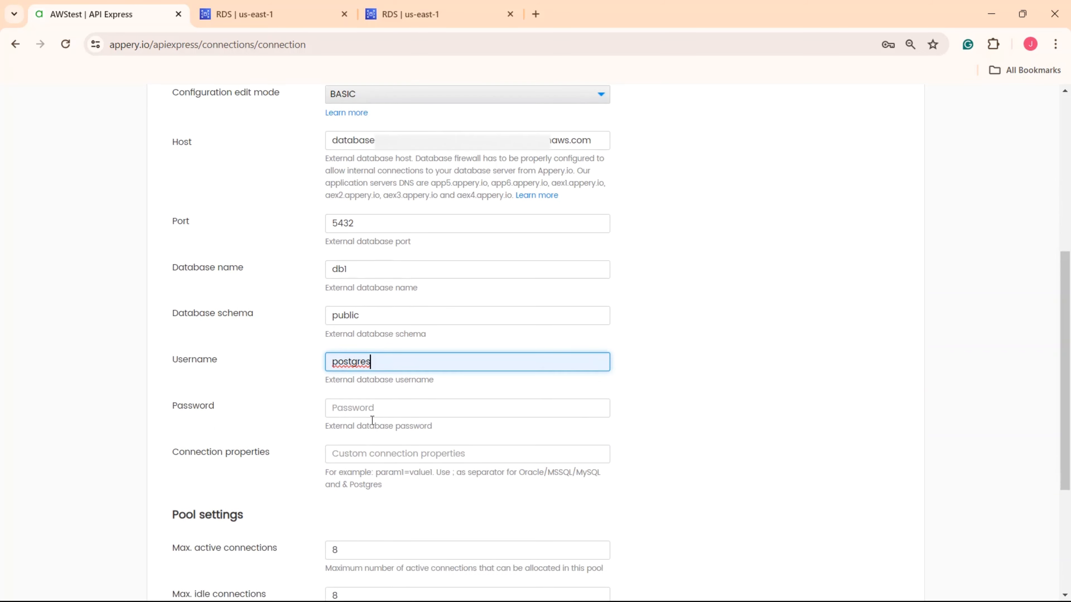
left_click(365, 404)
type("••••••••")
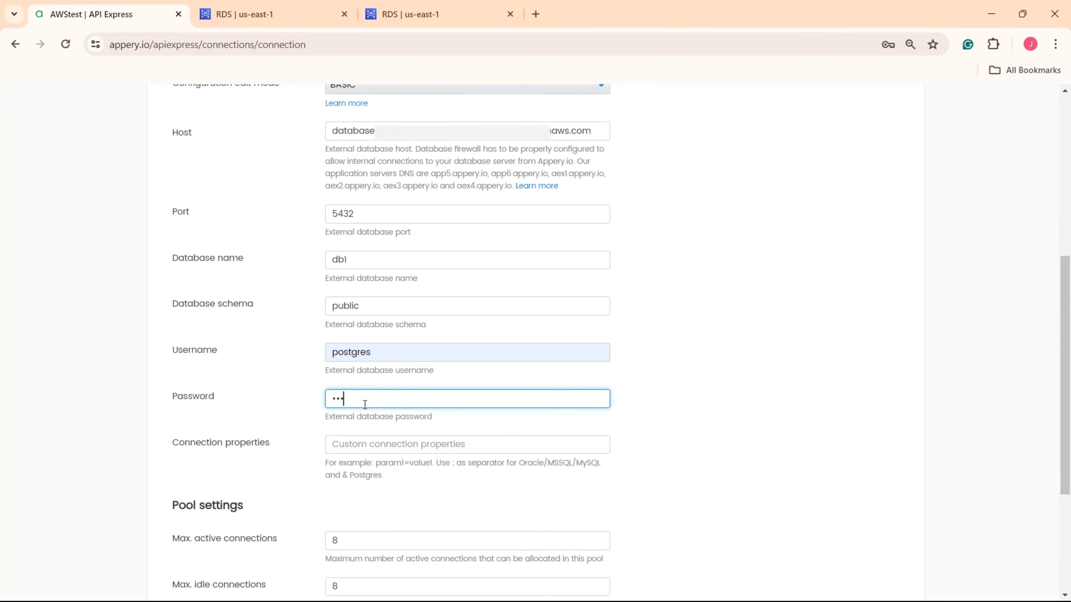
type("••••••")
scroll(392, 422, "down", 3)
scroll(405, 430, "down", 3)
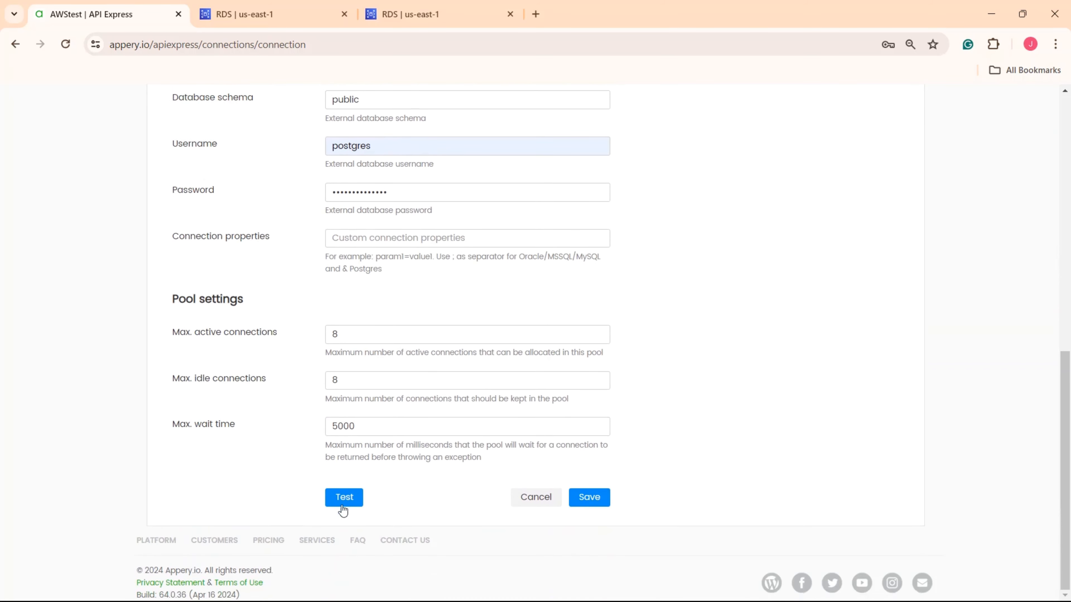
left_click(343, 502)
left_click(588, 498)
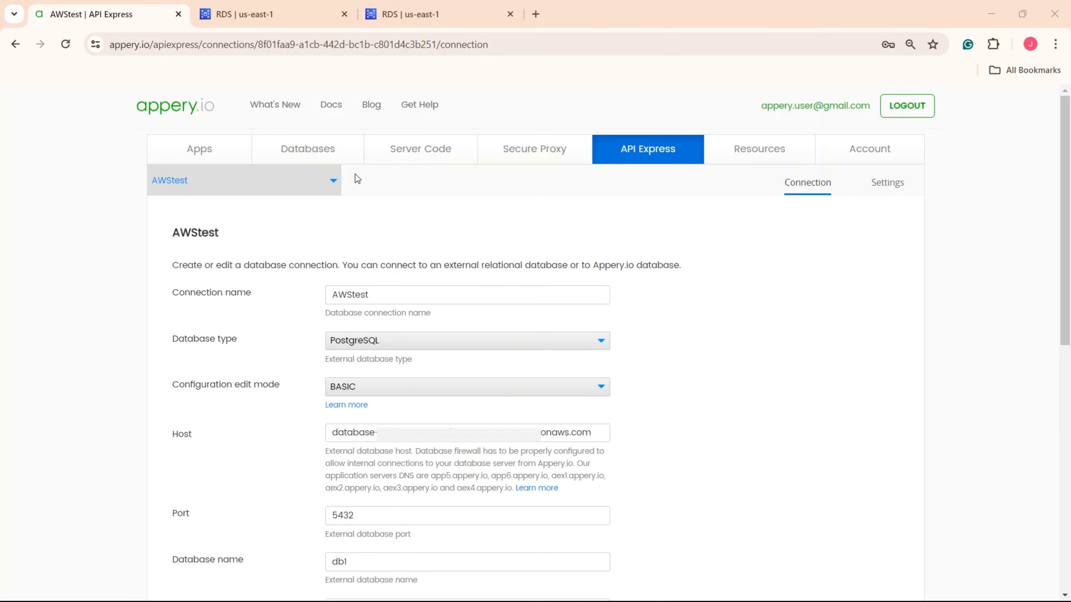
left_click(307, 182)
- Go back to the project list and create a project named AmazonTestProject
left_click(161, 211)
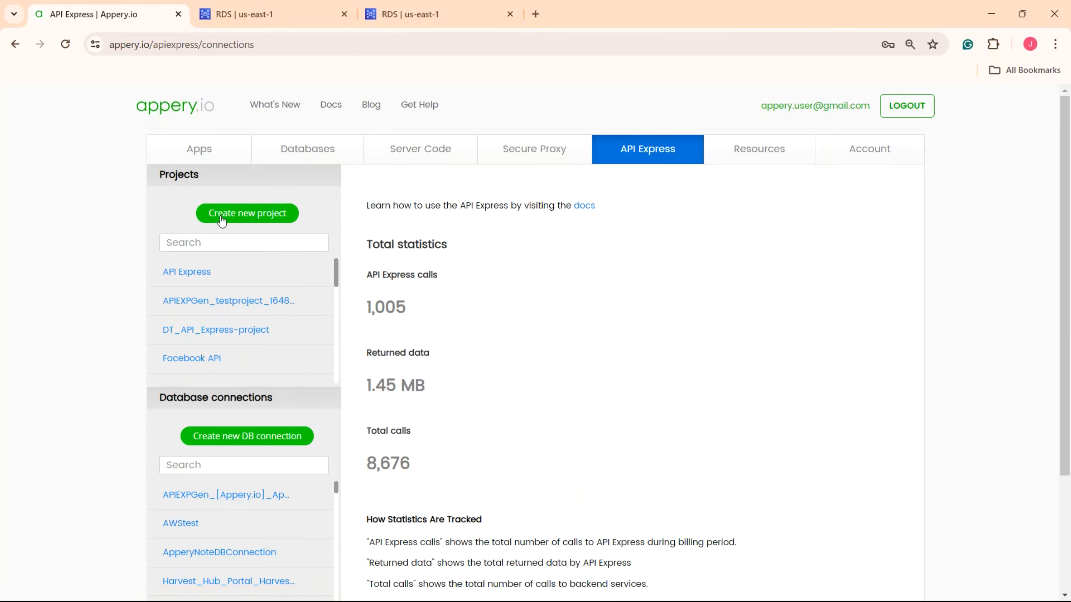
left_click(245, 214)
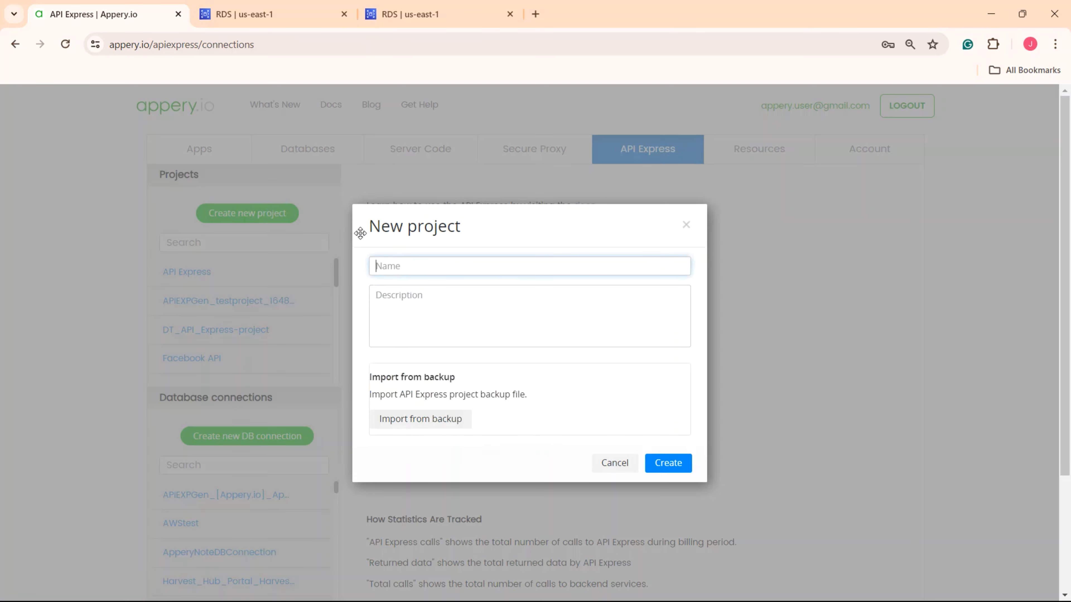
type("AmazonTestProject")
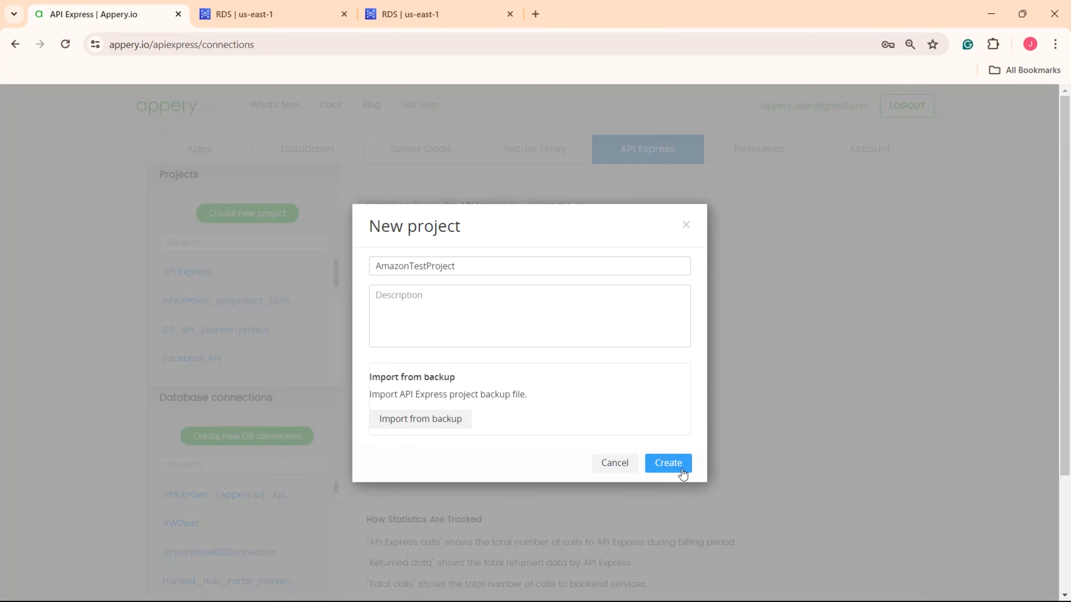
left_click(675, 467)
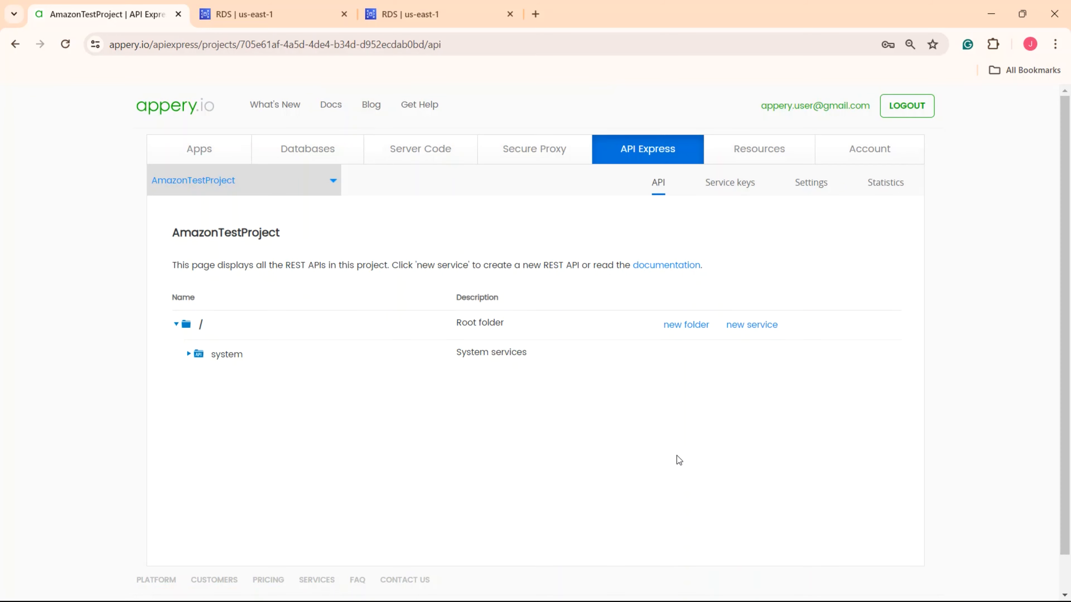
- Add a new Generate REST API service group called AmazonTestGroup
left_click(758, 335)
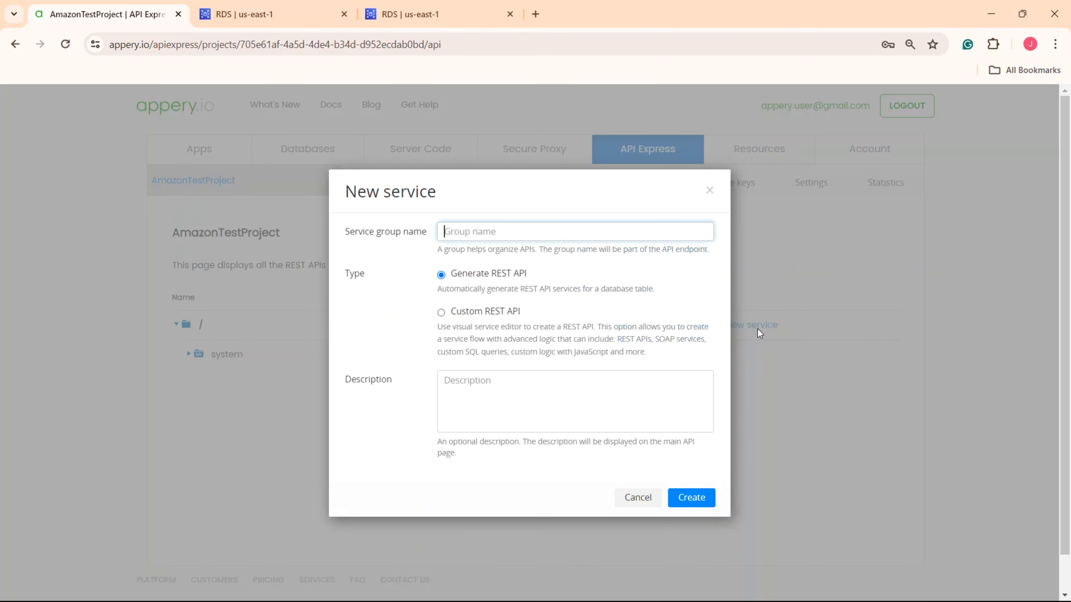
left_click(441, 312)
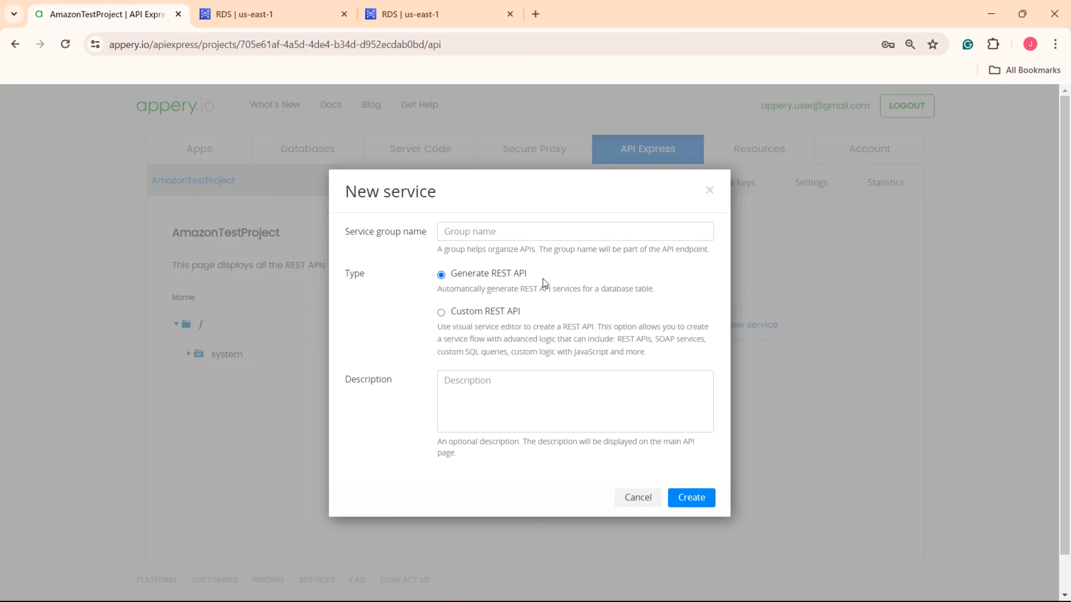
left_click(480, 232)
type("Ama")
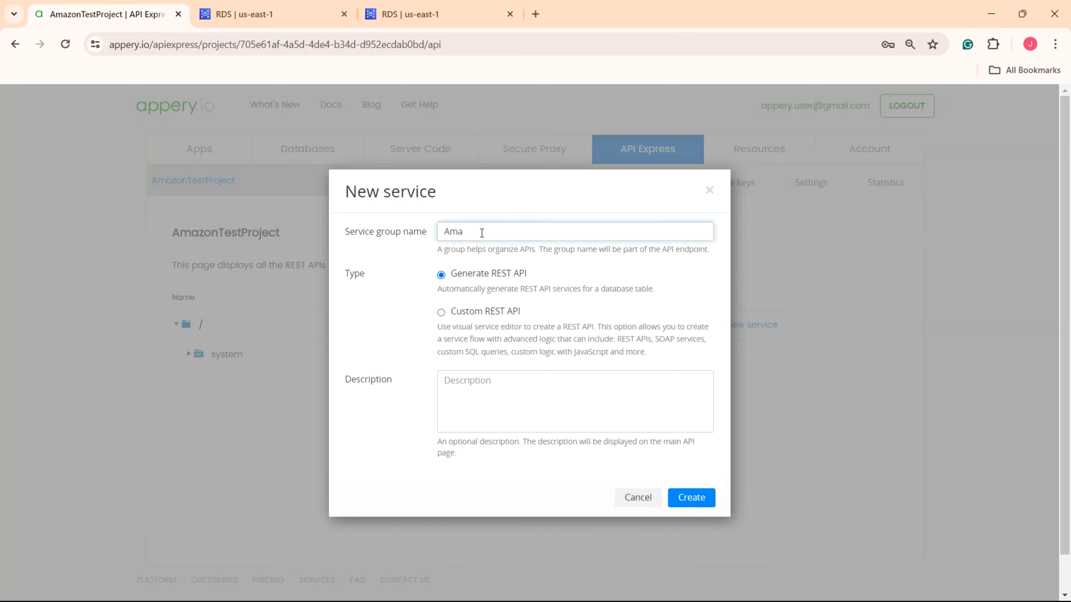
type("zonTestGroup")
left_click(704, 500)
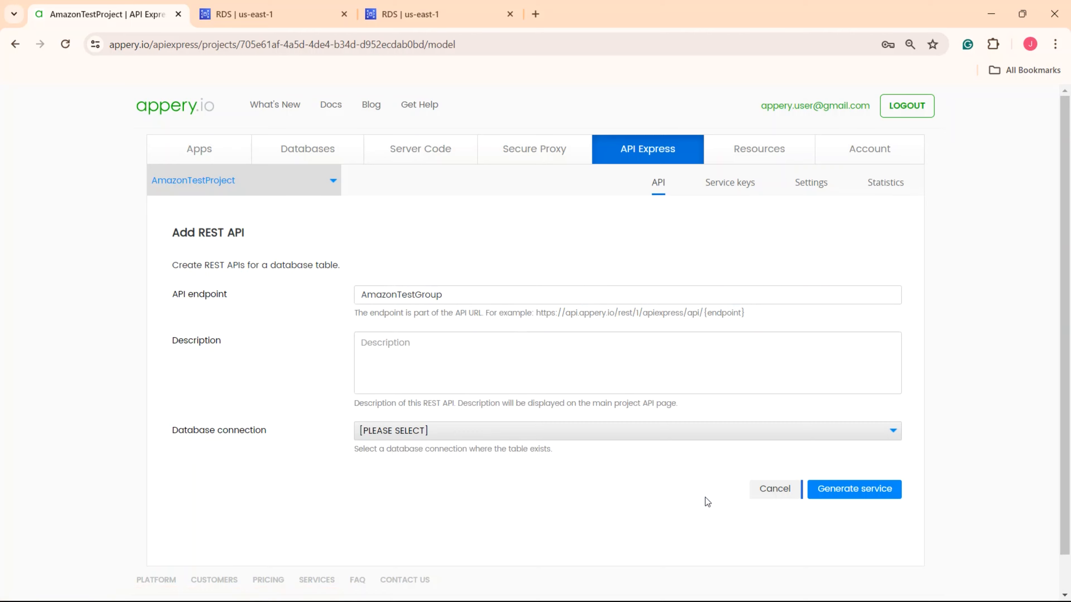
- Select the AWStest connection and the test table, and turn off the DELETE service
left_click(448, 437)
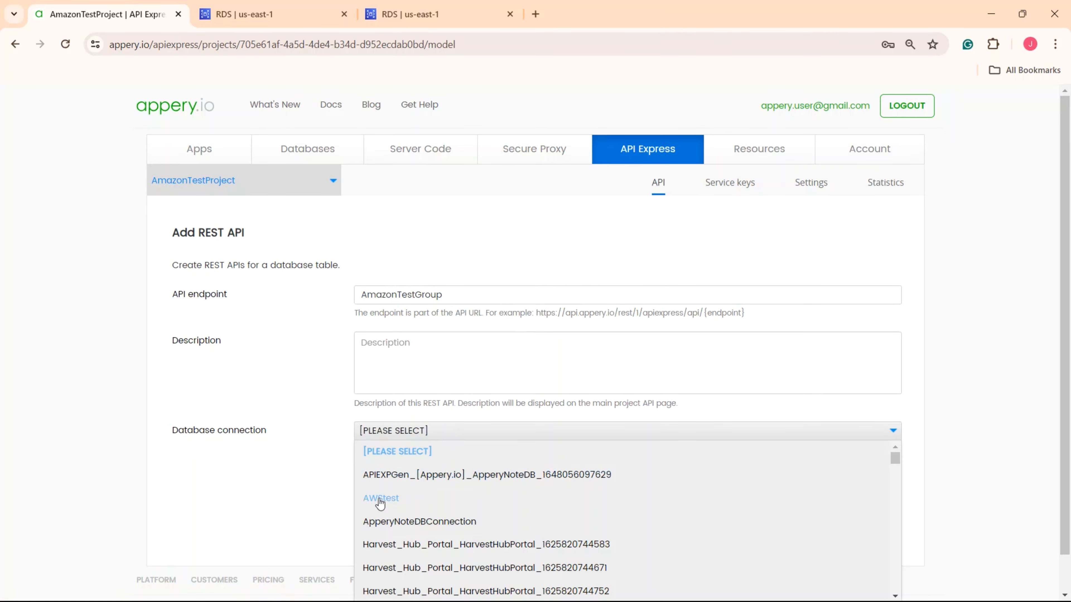
left_click(383, 497)
left_click(439, 477)
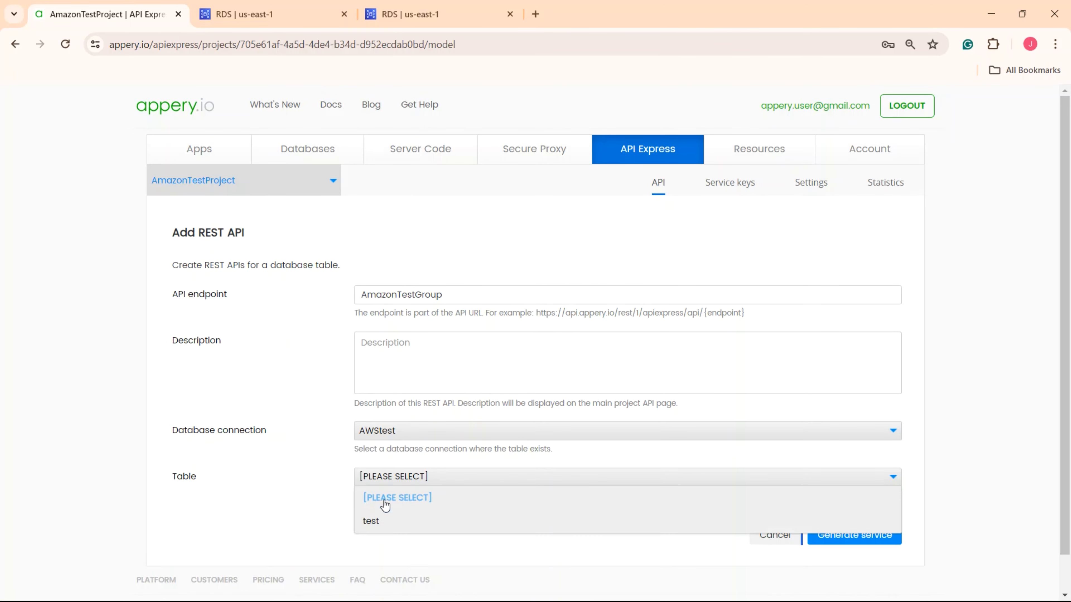
left_click(371, 521)
scroll(381, 523, "down", 7)
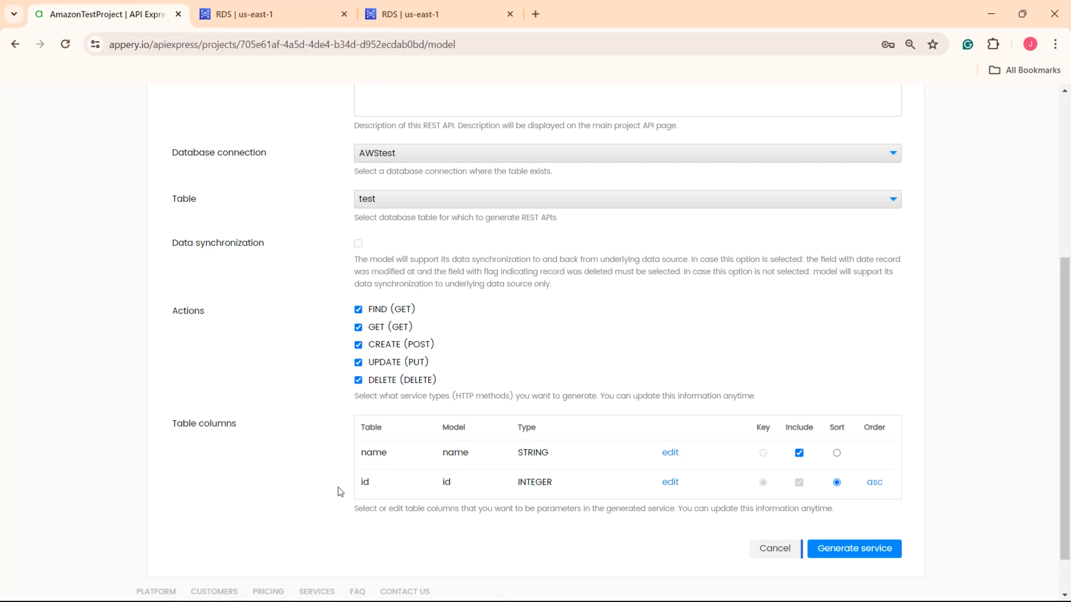
left_click(358, 380)
- Rename the name column's model to title, keep sorting by id, and generate the services
left_click(799, 453)
left_click(799, 453)
left_click(670, 453)
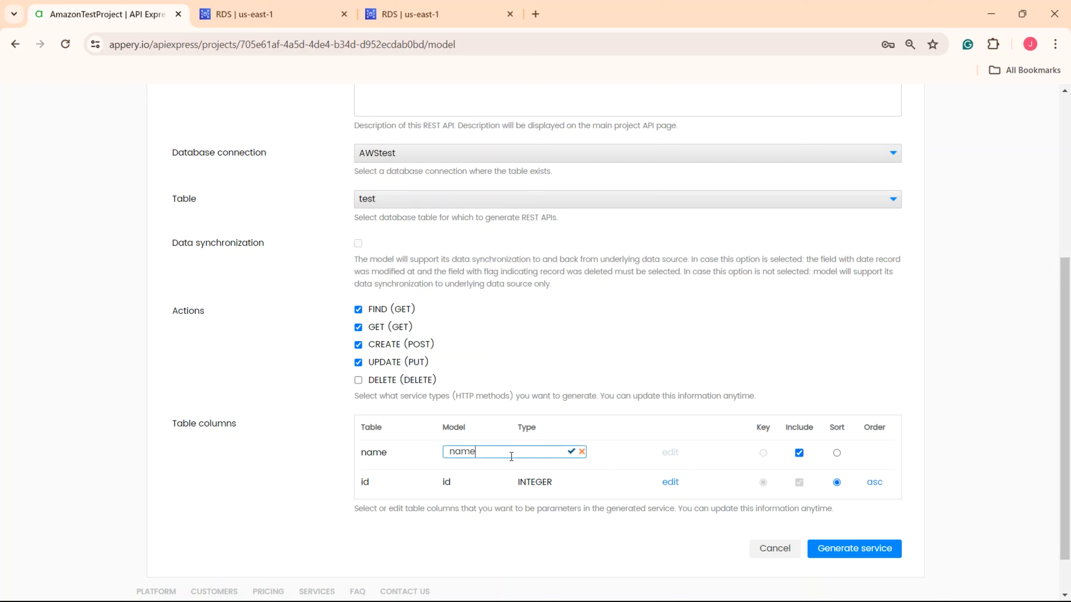
double_click(478, 456)
type("title")
left_click(571, 453)
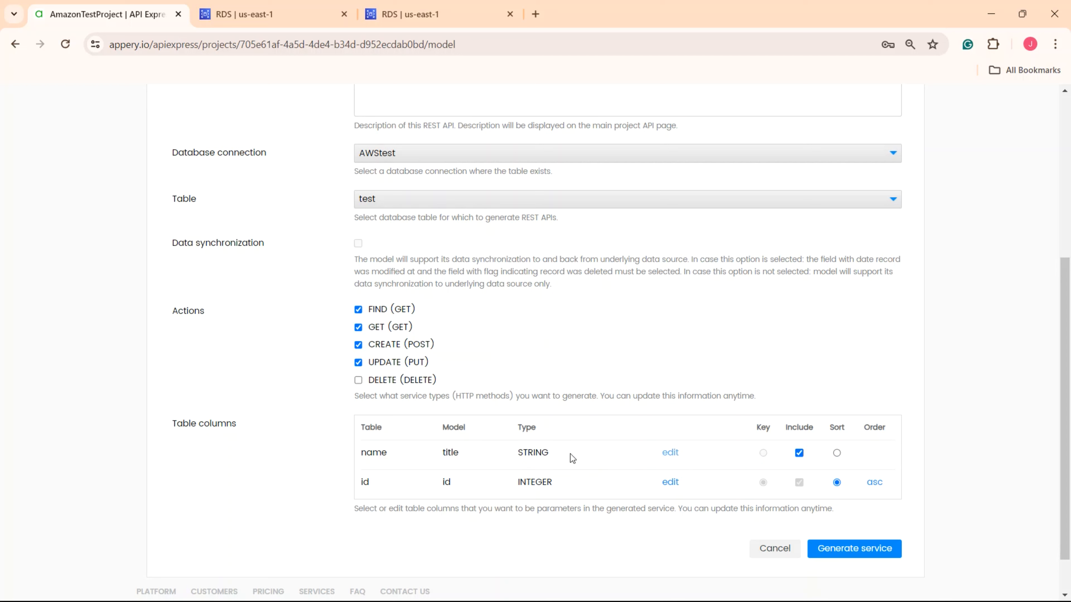
left_click(837, 454)
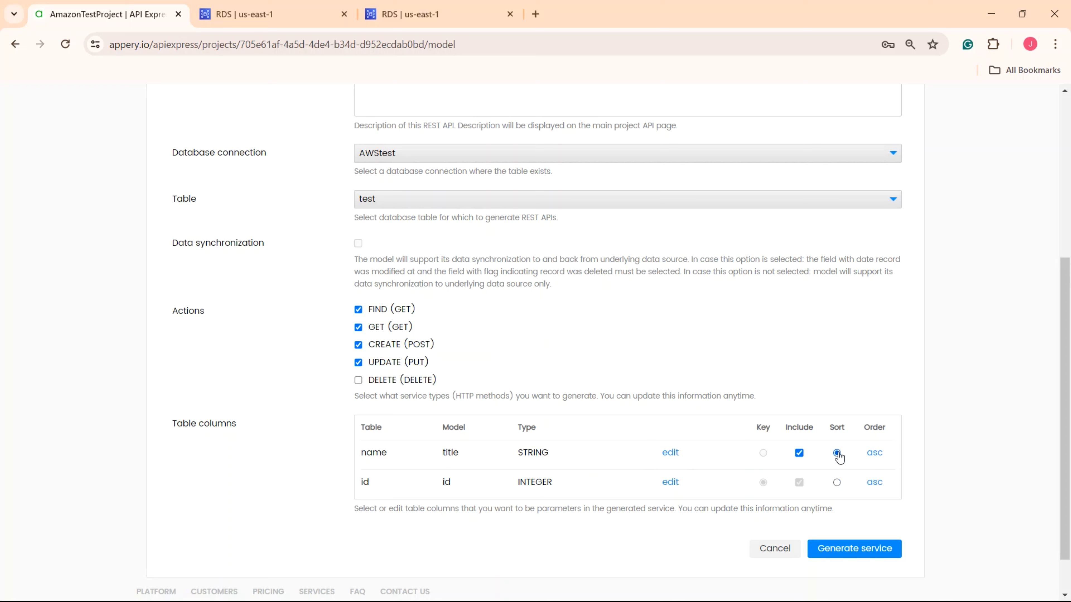
left_click(836, 483)
left_click(857, 553)
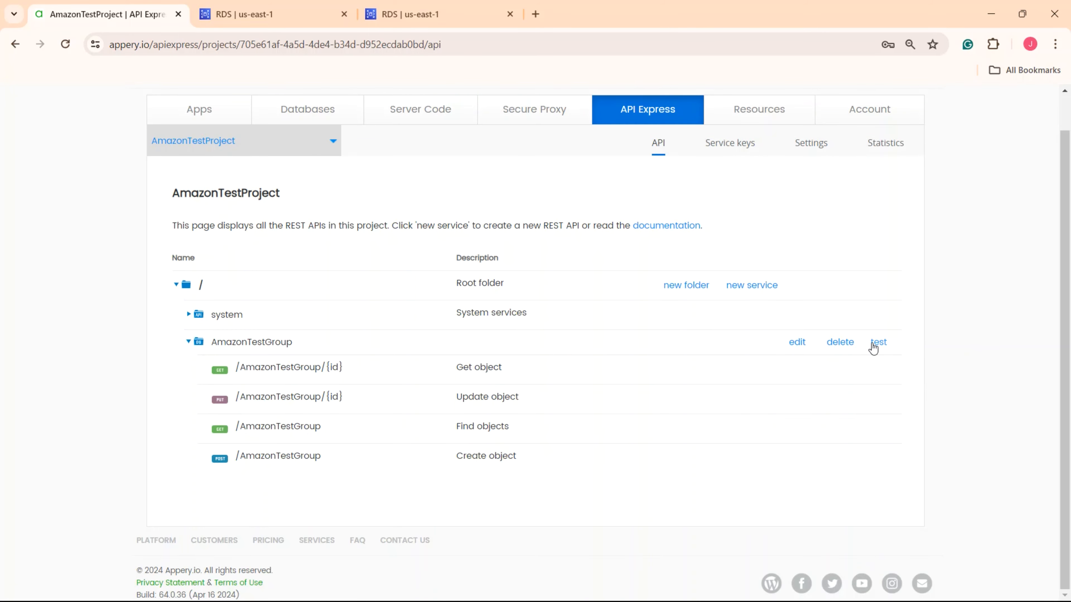
left_click(879, 346)
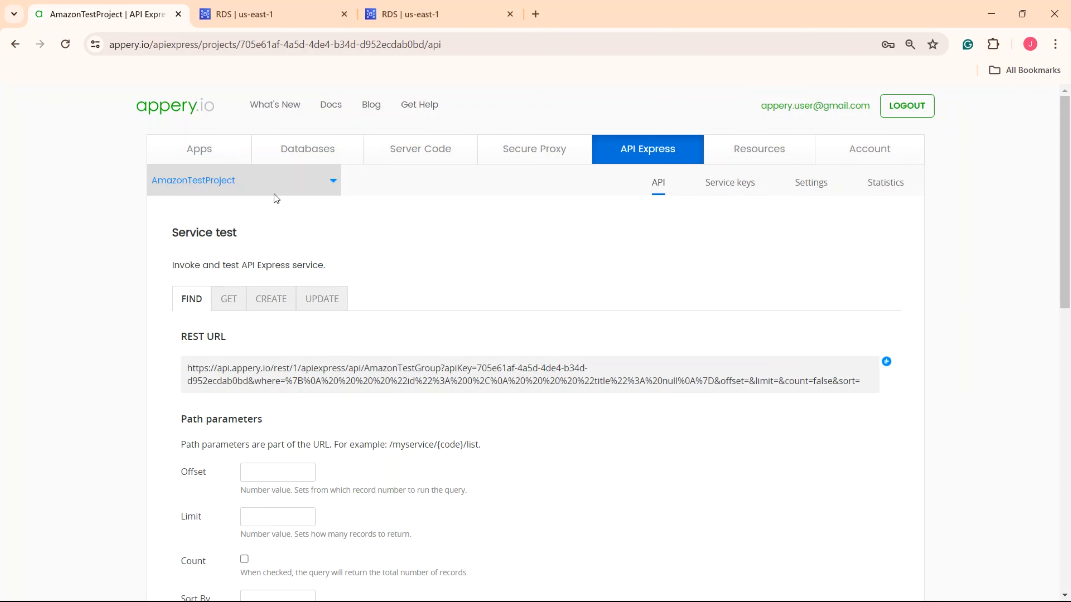
- Clear the sample payload and run FIND, returning all three records
scroll(195, 312, "down", 7)
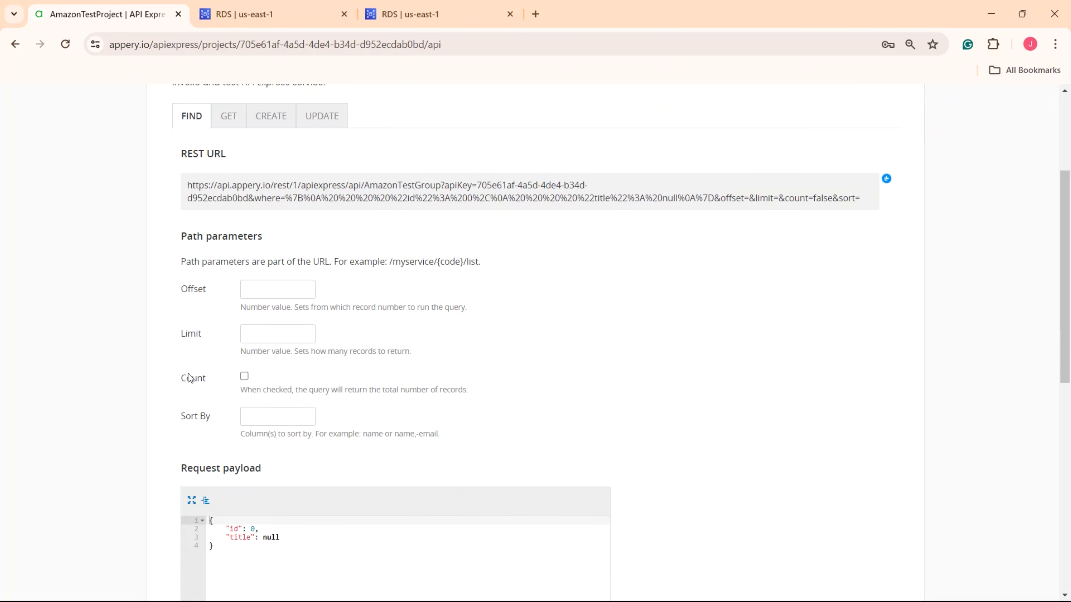
left_click_drag(222, 365, 282, 373)
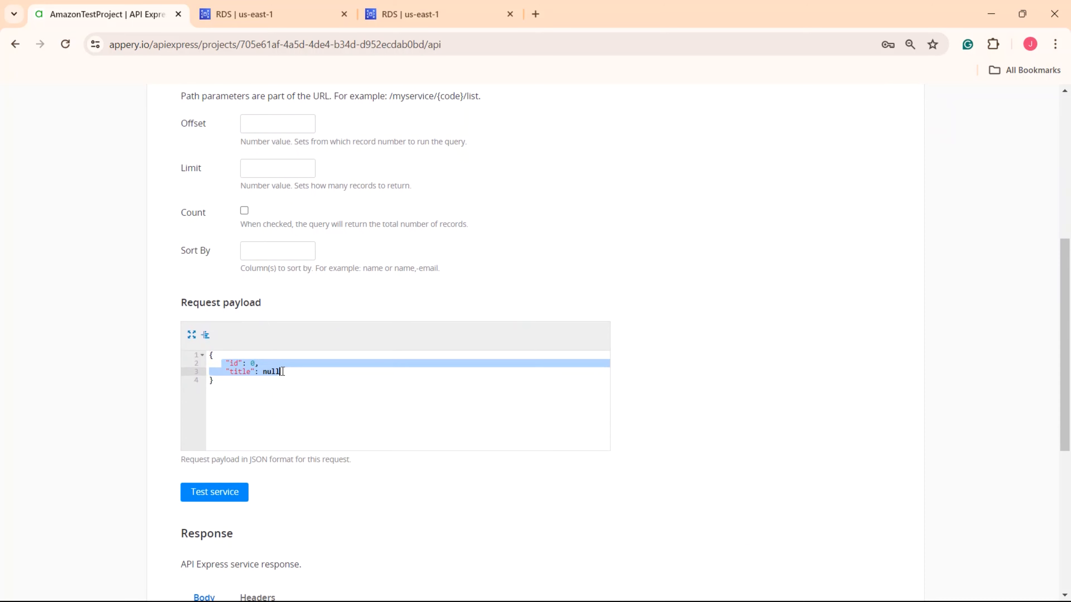
key("BackSpace")
left_click(230, 494)
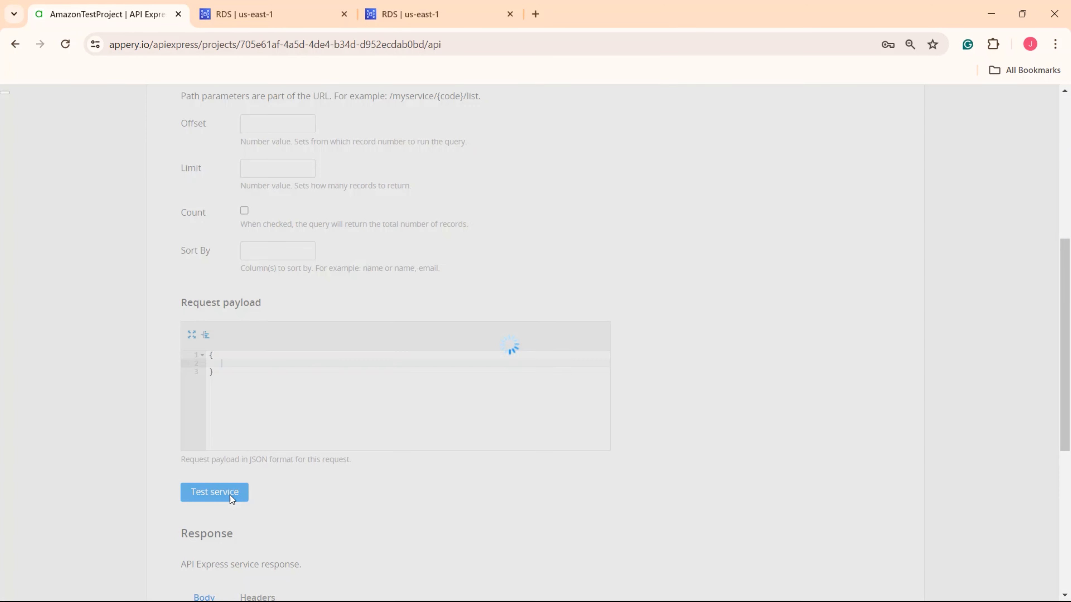
scroll(253, 485, "down", 5)
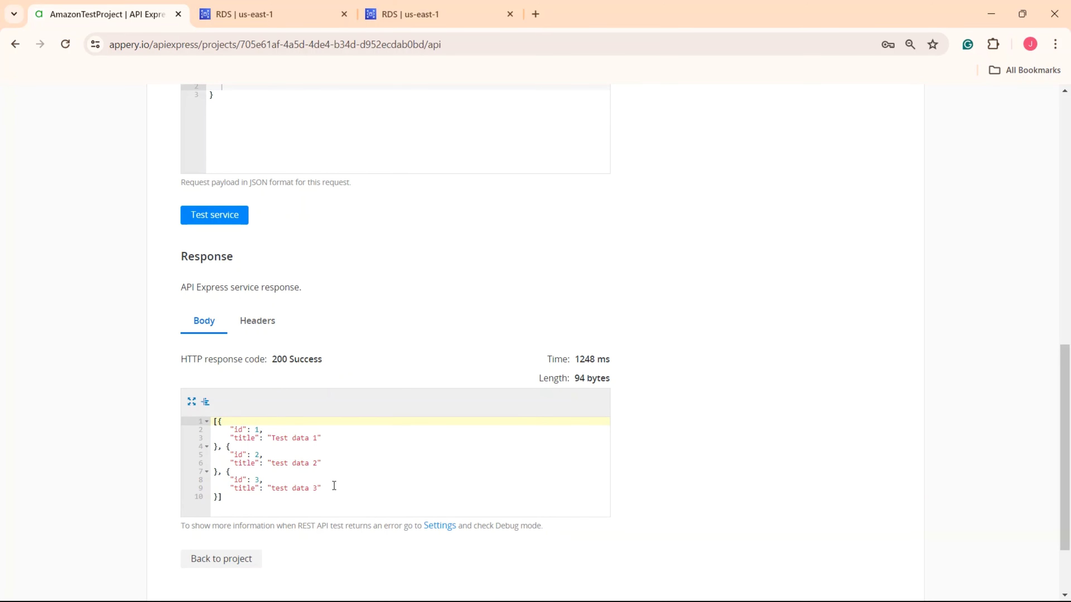
left_click_drag(332, 488, 226, 430)
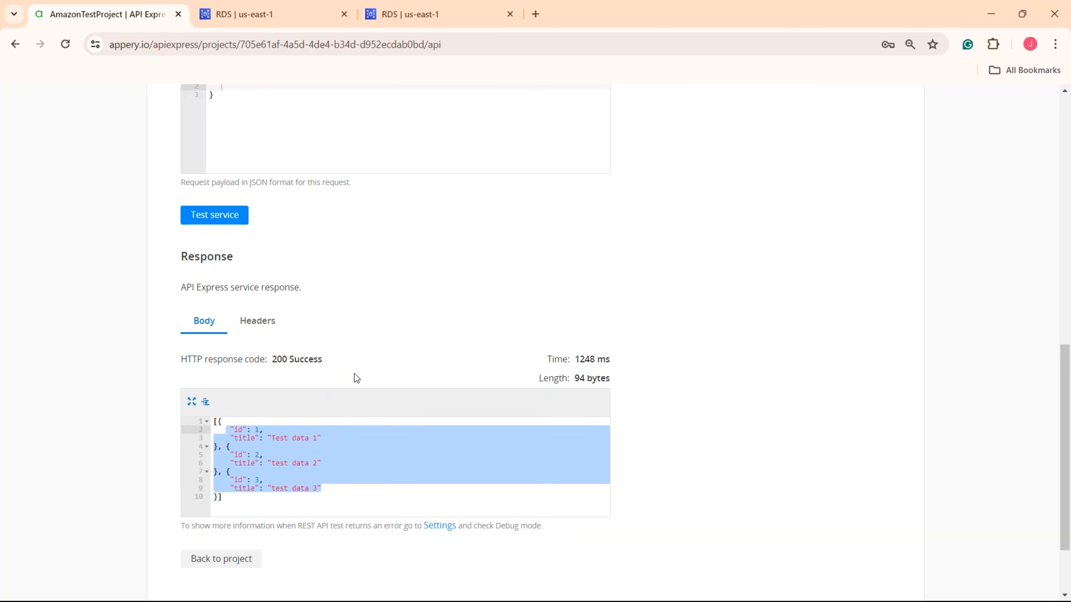
scroll(328, 321, "up", 6)
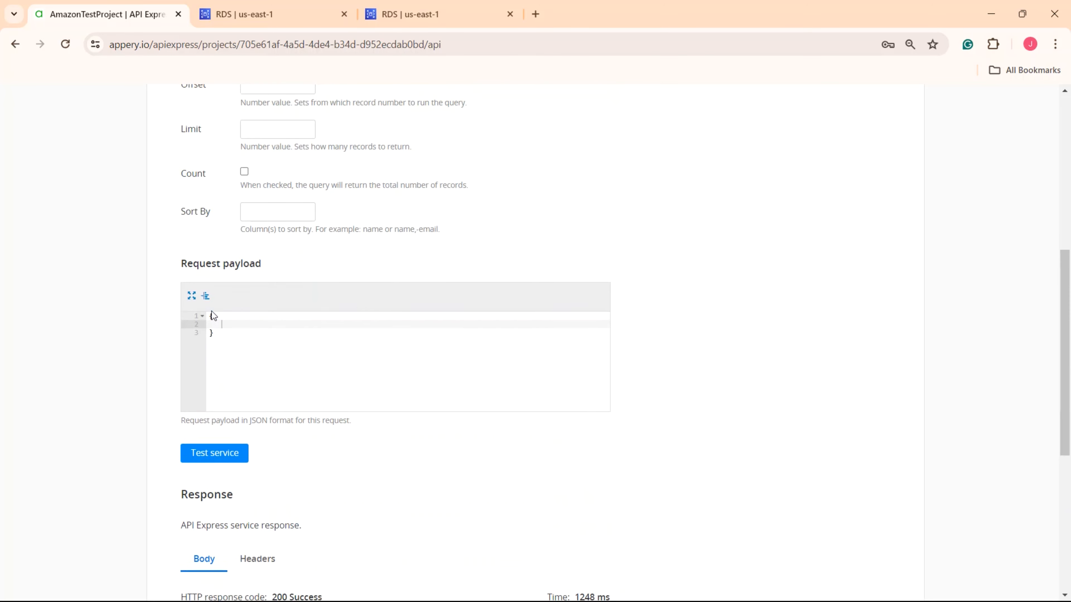
- Run FIND filtered by title 'test data 2' to get record id 2, then set Limit to 340
left_click(236, 337)
type("\"title\": \"test data 2\"")
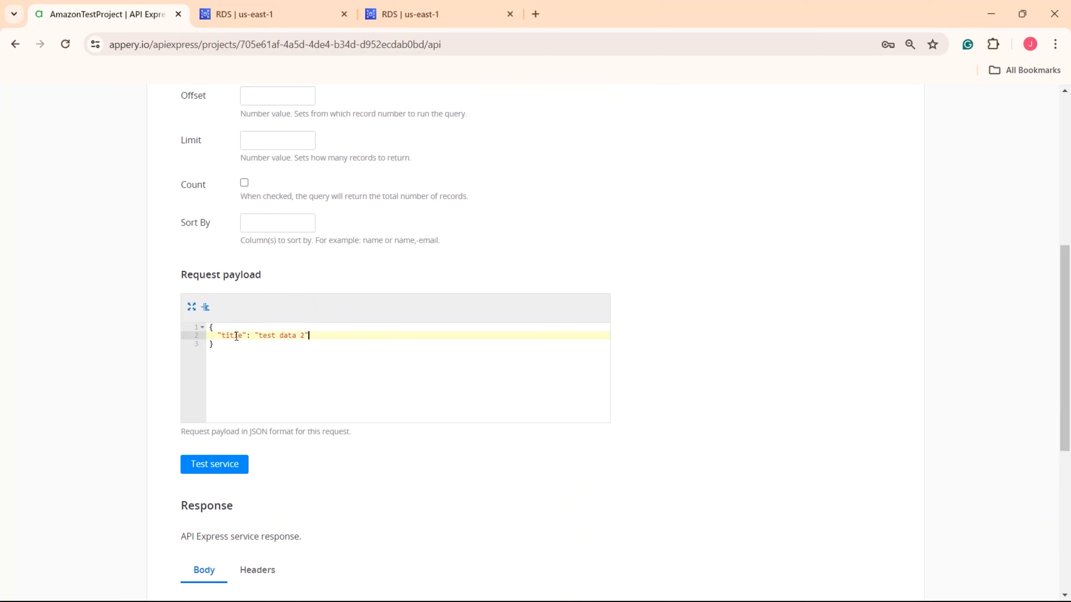
left_click(221, 471)
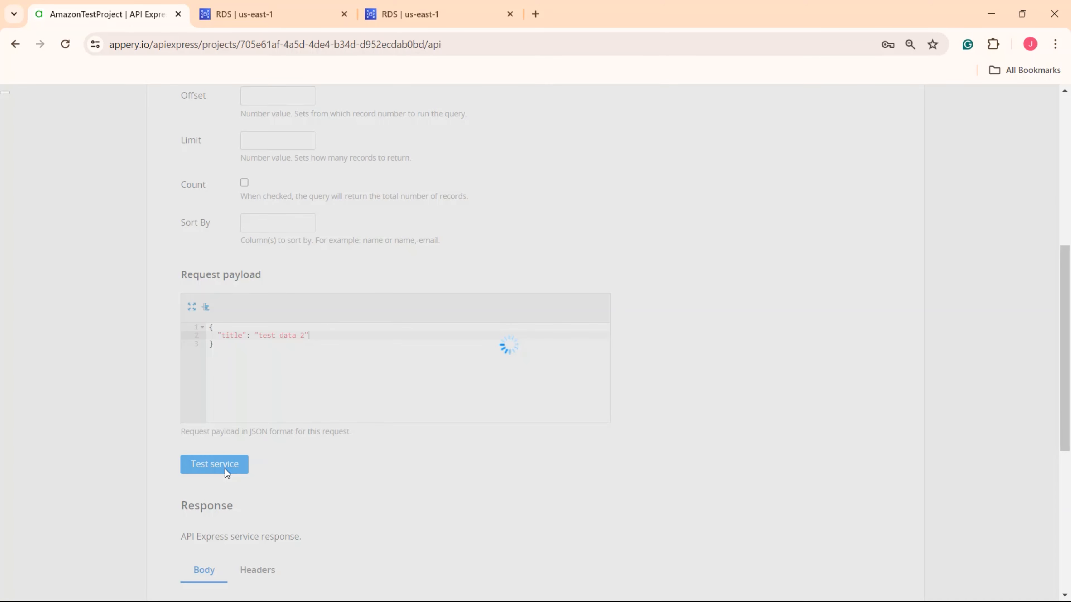
scroll(221, 469, "down", 8)
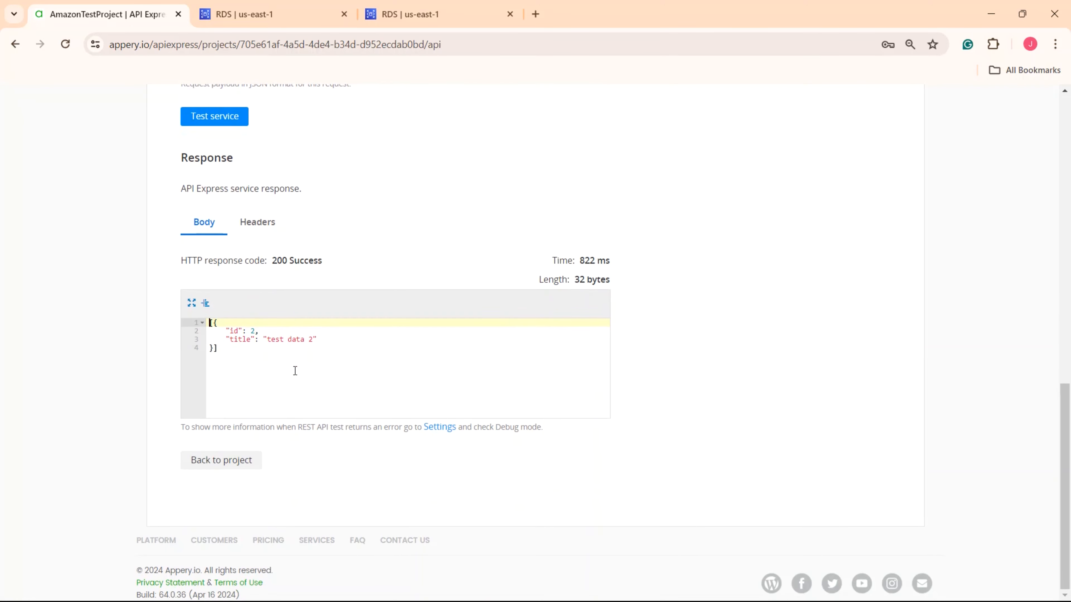
left_click(317, 339)
left_click_drag(317, 339, 227, 330)
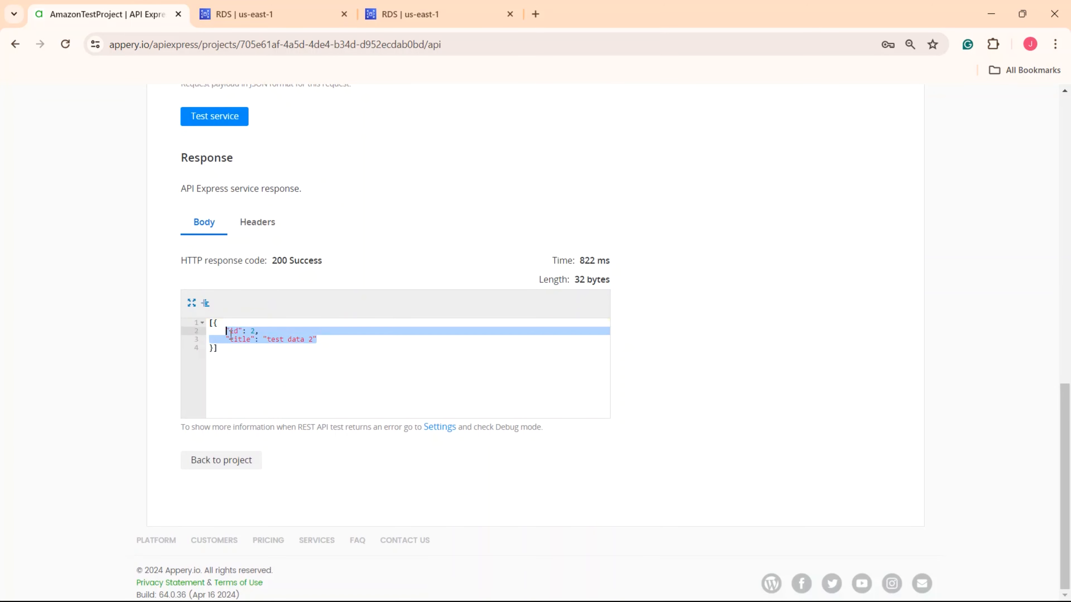
scroll(253, 325, "up", 10)
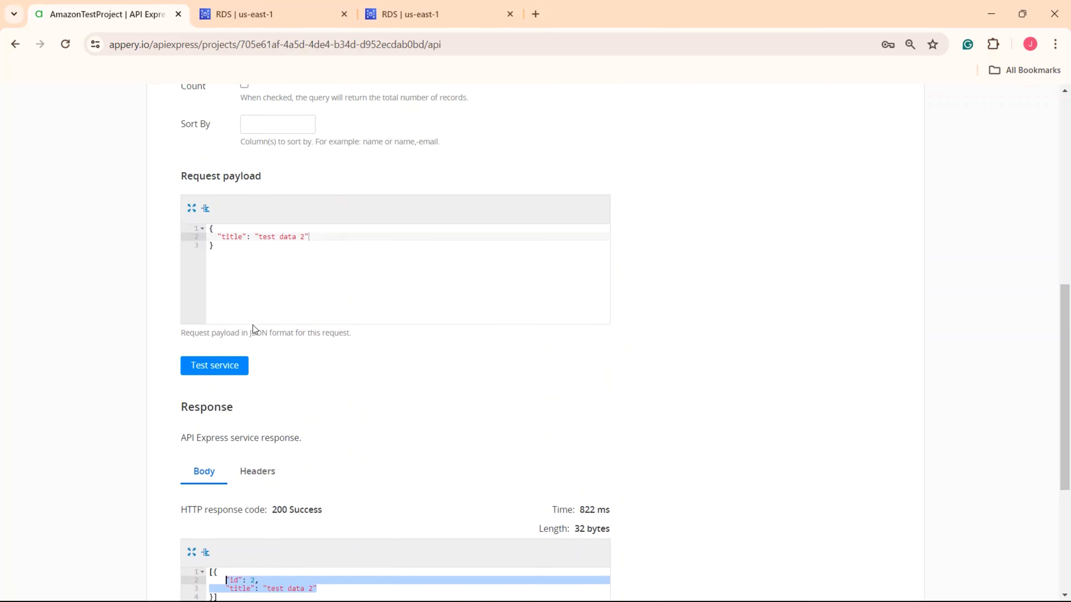
left_click(255, 279)
type("340")
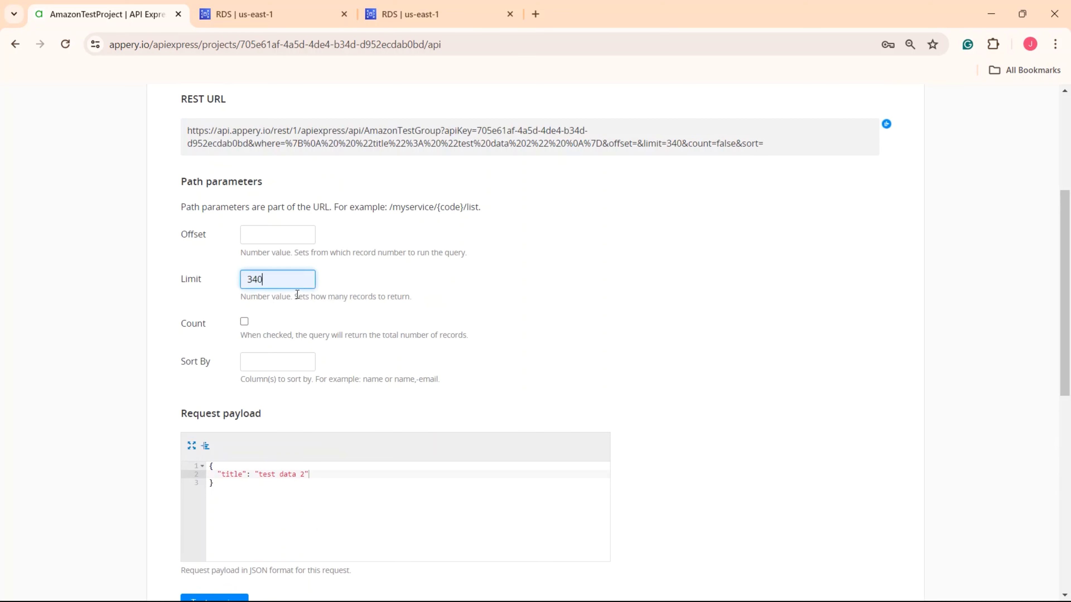
- Enable Count on FIND and fill in the Sort By column
left_click(297, 294)
left_click(247, 233)
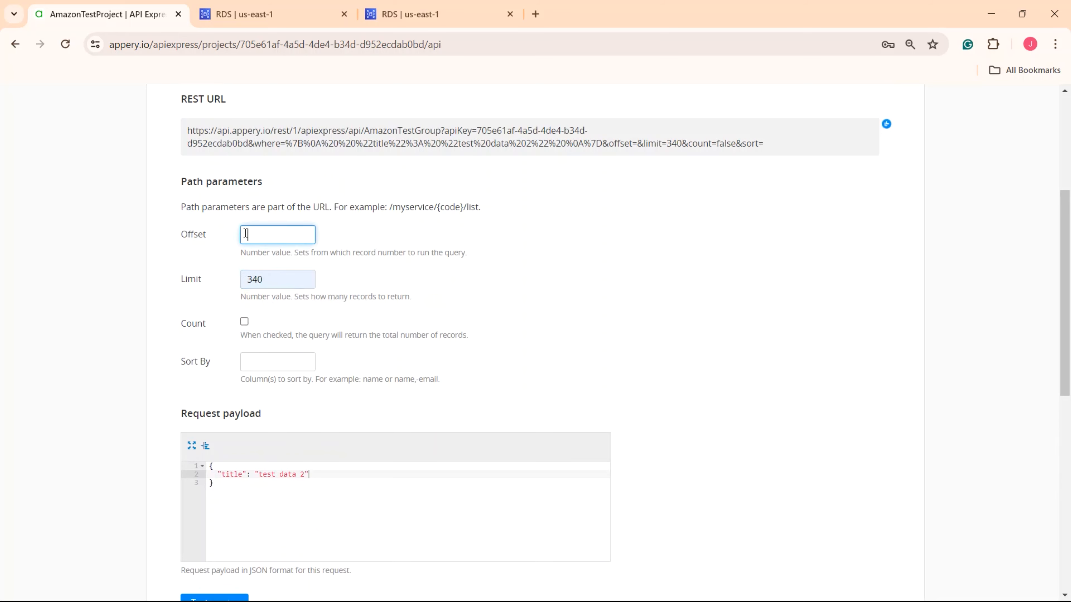
left_click(244, 321)
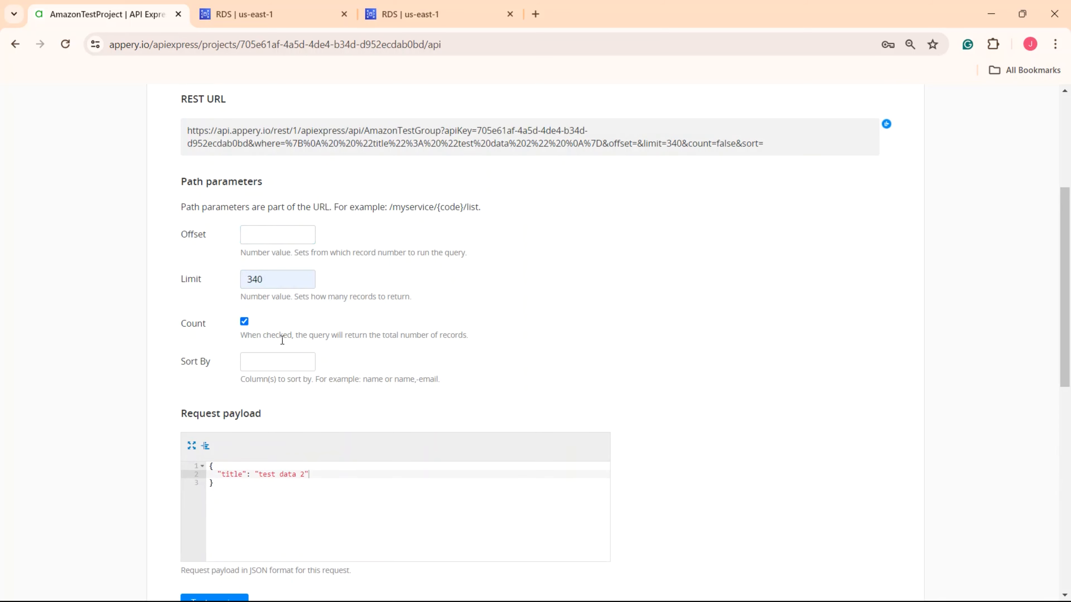
left_click(244, 359)
left_click(287, 379)
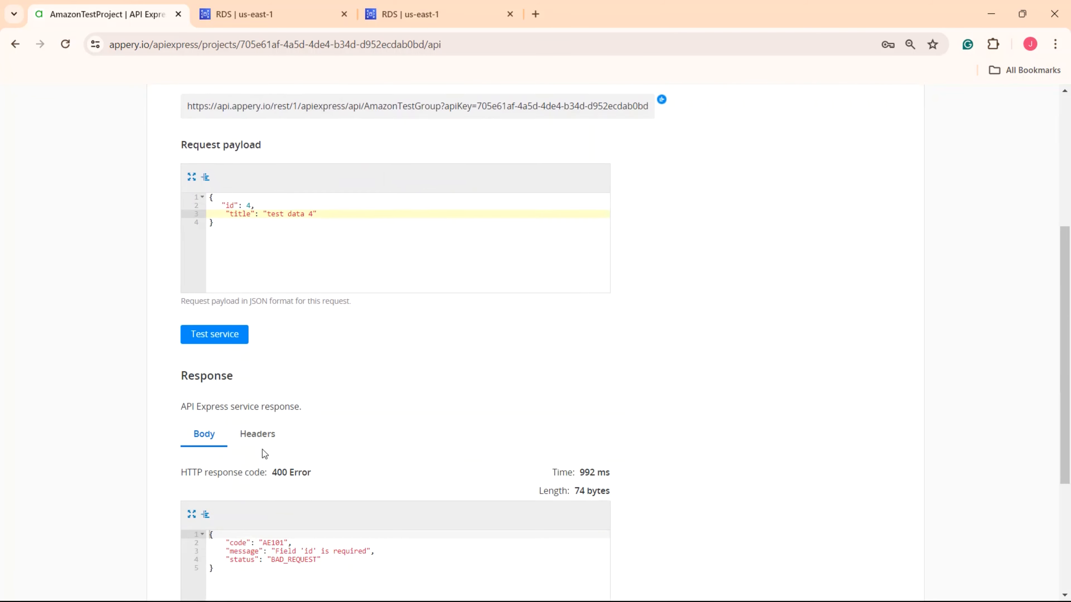
- Run CREATE for id 4 titled 'test data 4' and check the 200 Success response
scroll(263, 449, "down", 1)
left_click(211, 296)
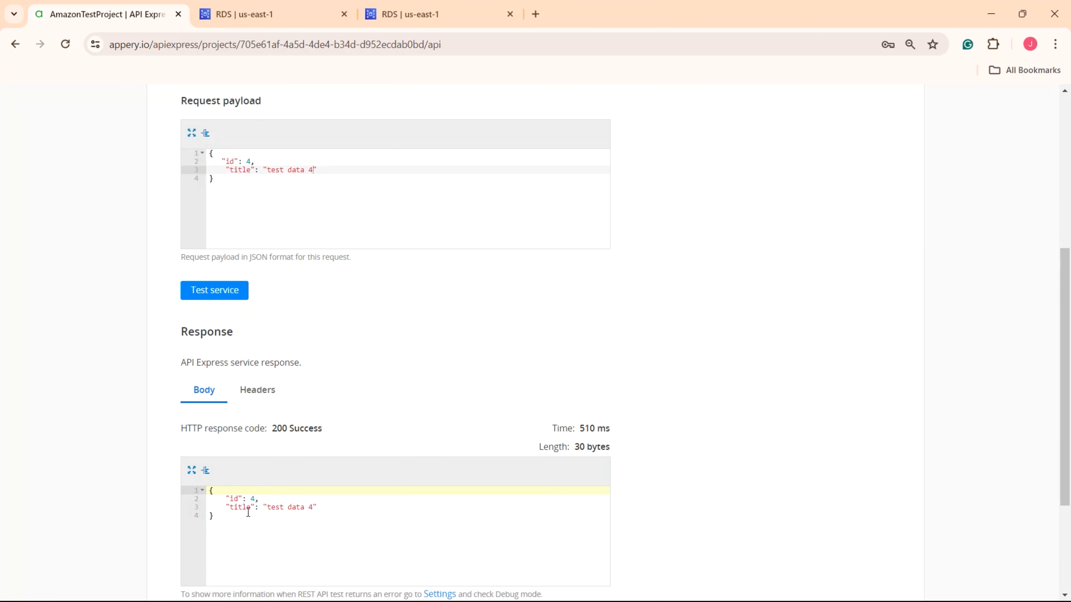
left_click_drag(322, 509, 213, 499)
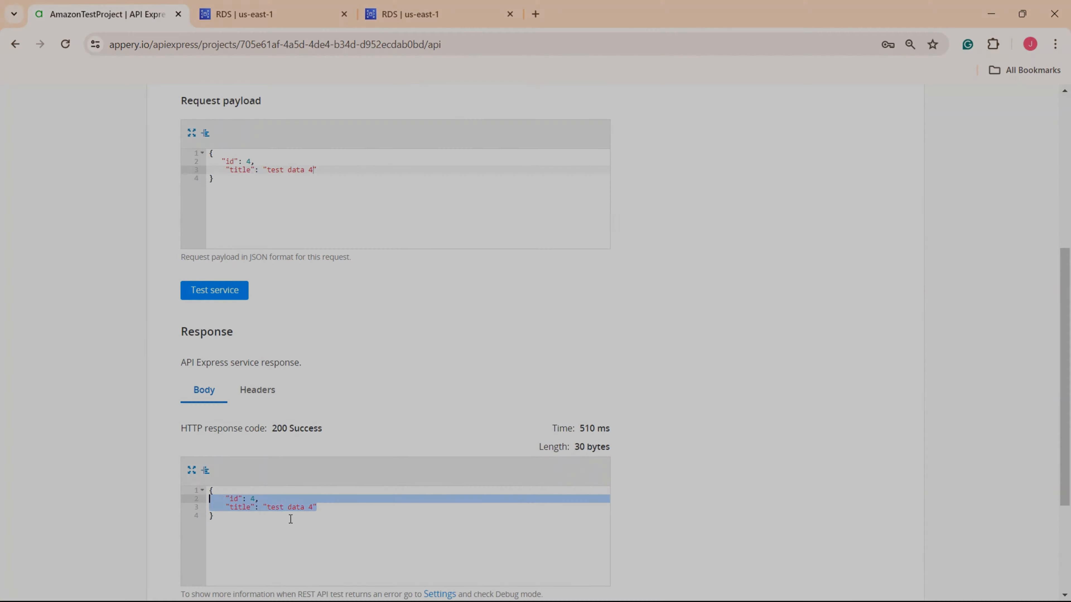